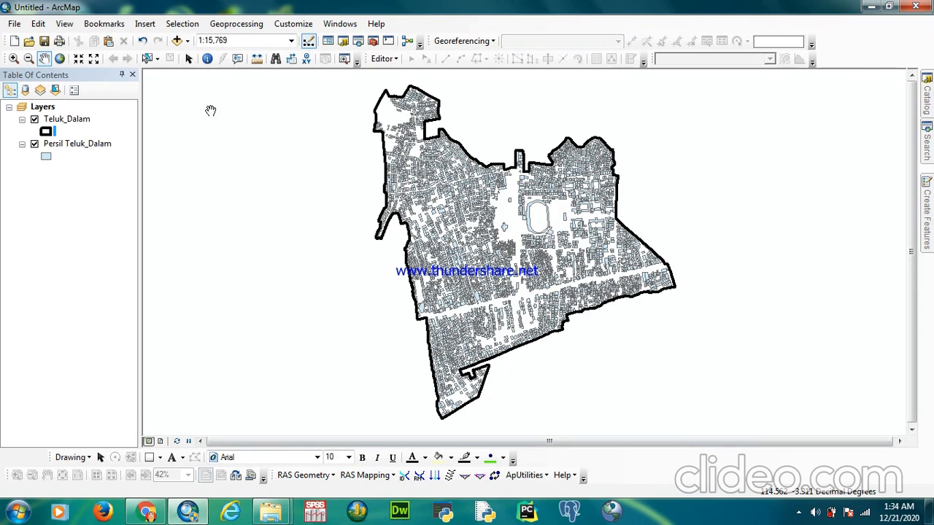
left_click(177, 40)
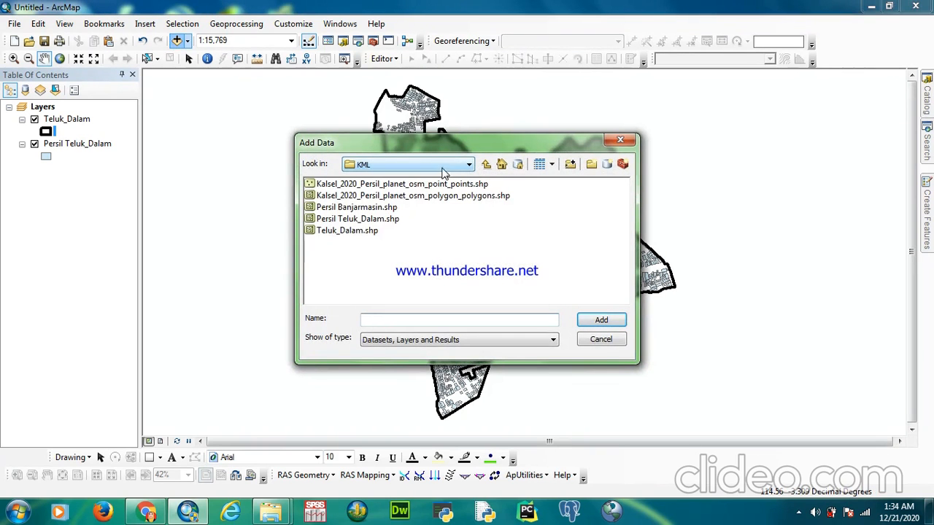
left_click(348, 232)
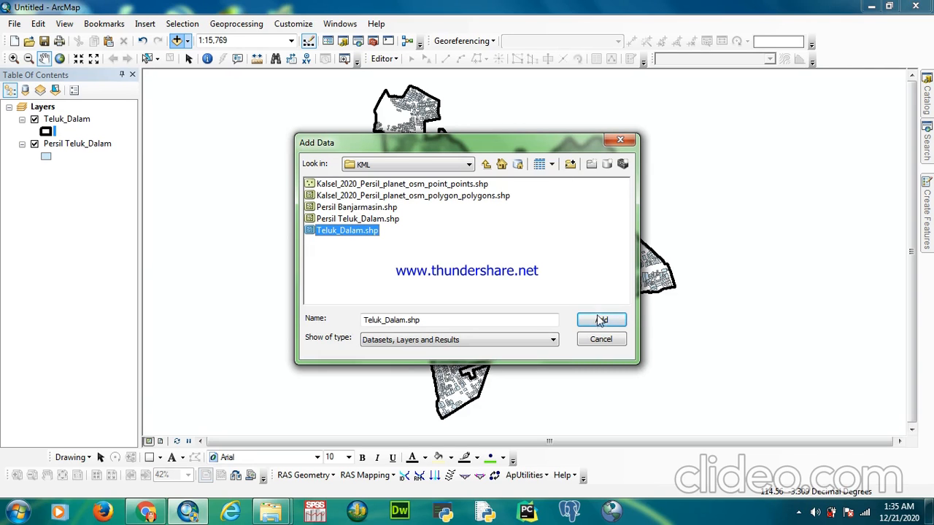
left_click(621, 140)
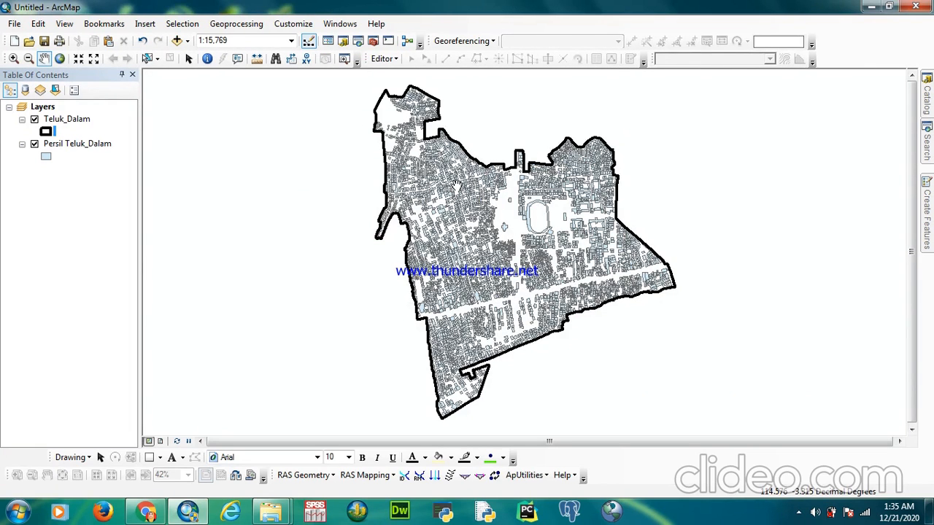
Switch to the BHUMI.atrbpn map in Chrome, close the YouTube Studio page, and examine the parcels around the Teluk Dalam stadium
left_click(889, 7)
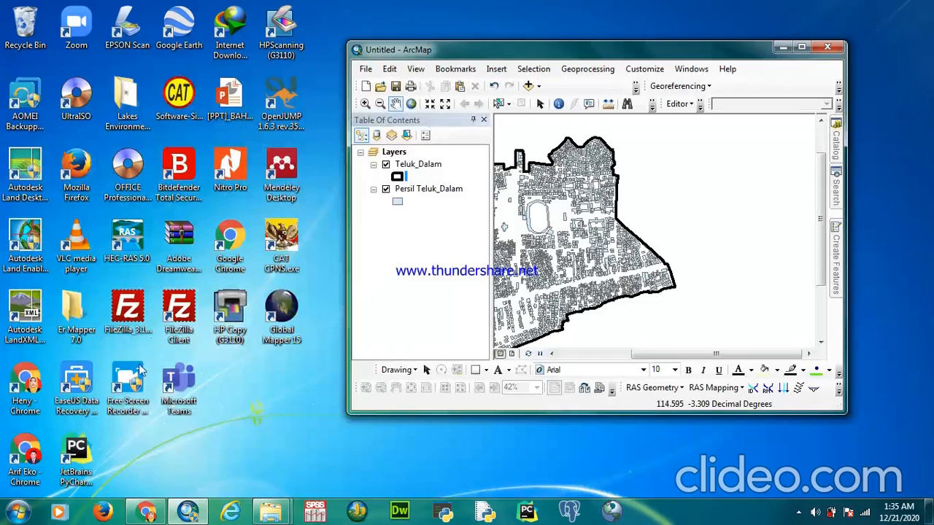
left_click(147, 513)
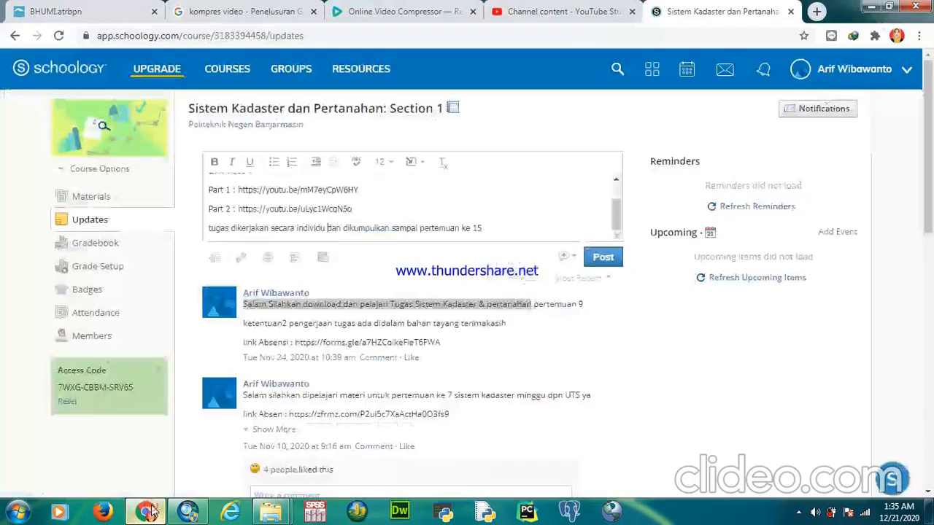
left_click(58, 12)
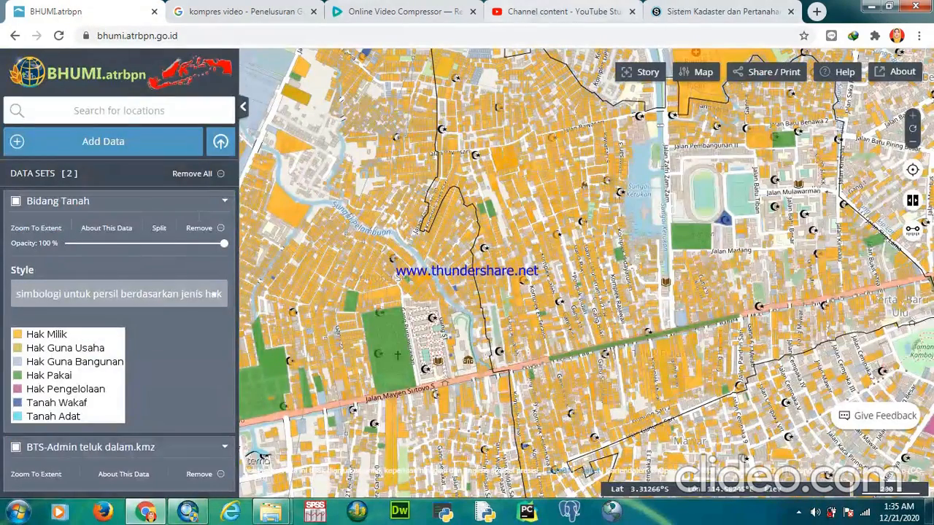
left_click(631, 12)
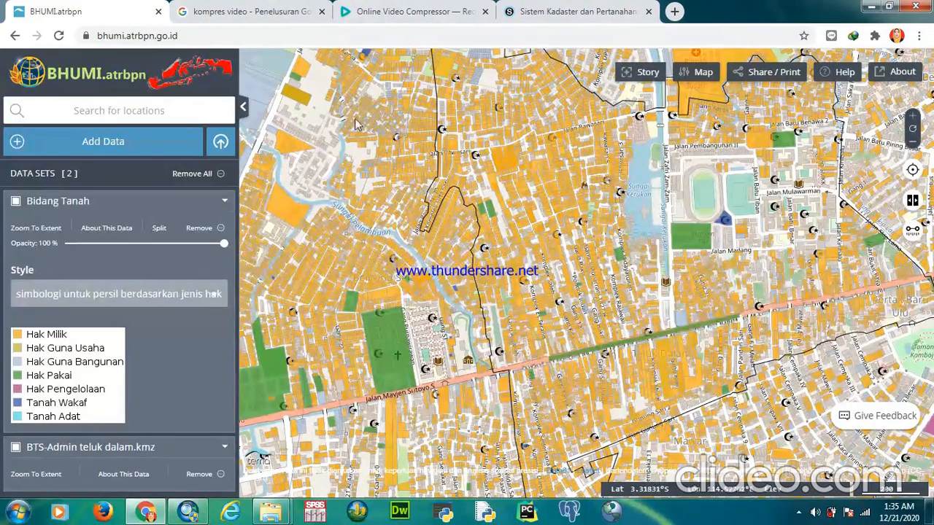
left_click(596, 218)
left_click_drag(596, 218, 461, 210)
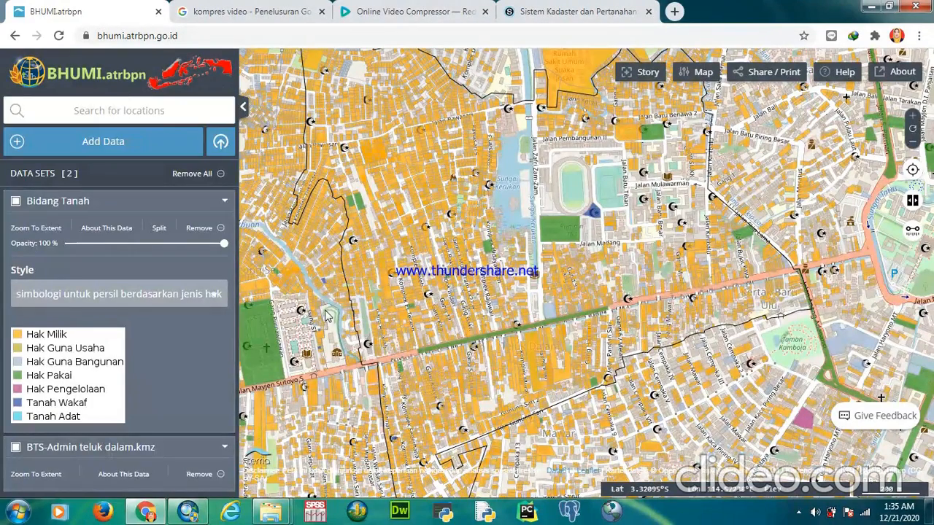
Arrange the Chrome and ArcMap windows side by side and bring the stadium area into view on both maps for comparison
left_click(888, 6)
left_click_drag(452, 130, 643, 155)
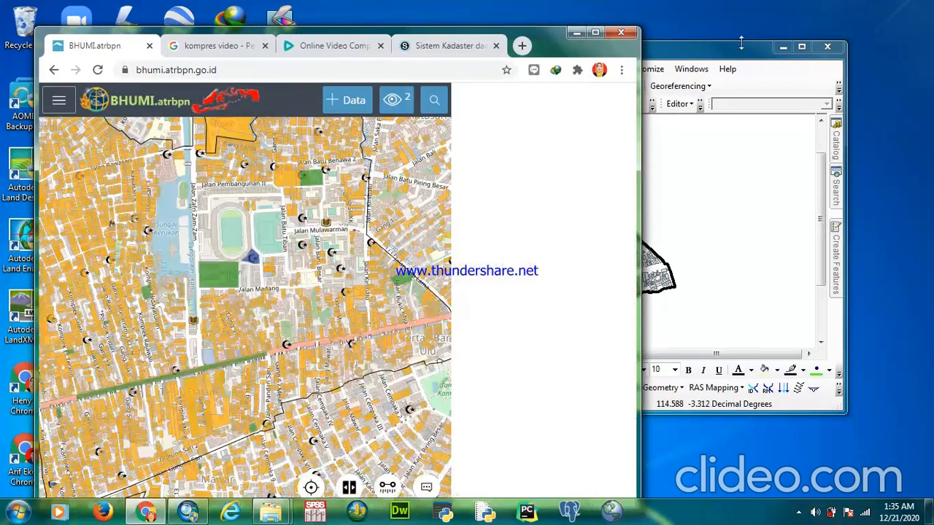
left_click_drag(726, 60, 827, 71)
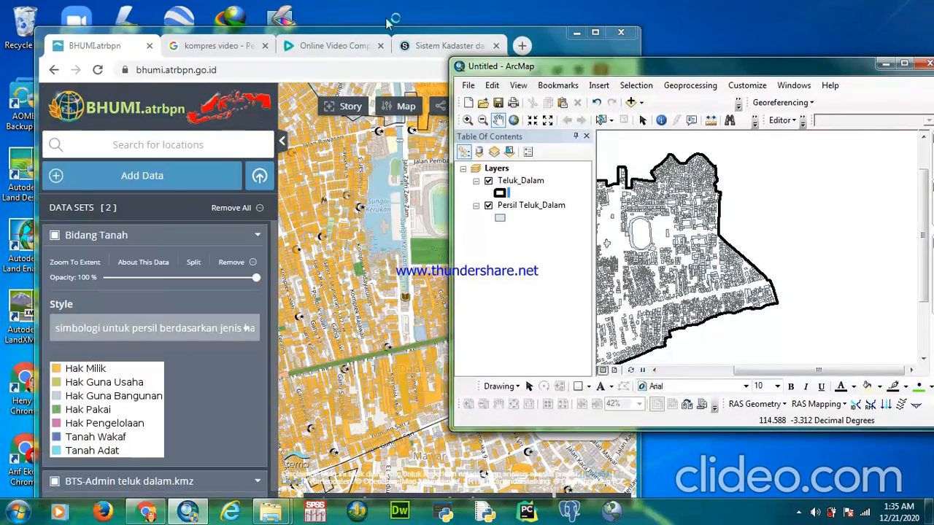
left_click(466, 35)
left_click_drag(466, 34, 347, 29)
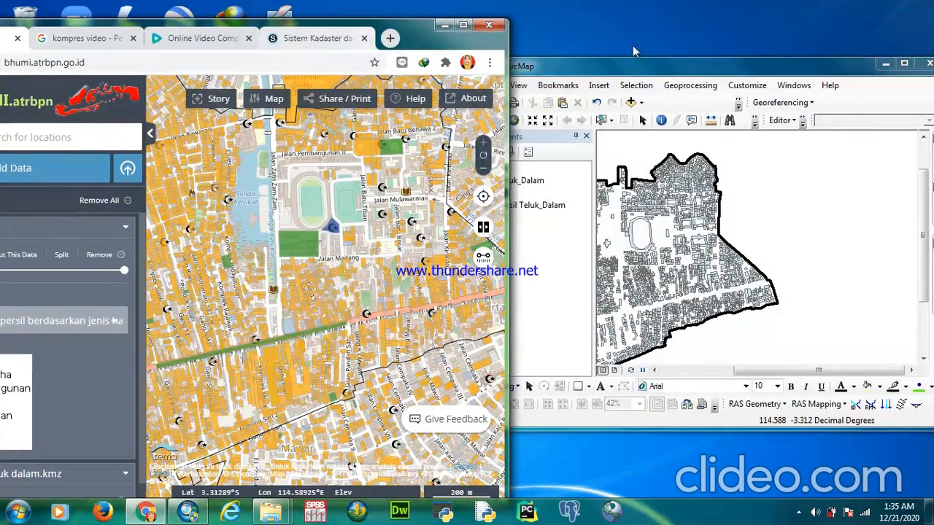
left_click_drag(666, 244, 736, 238)
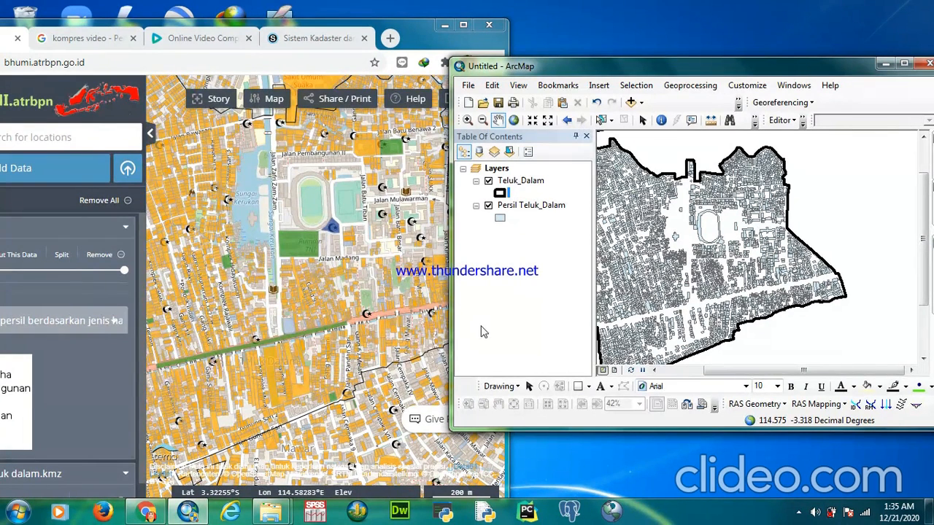
left_click_drag(284, 304, 389, 291)
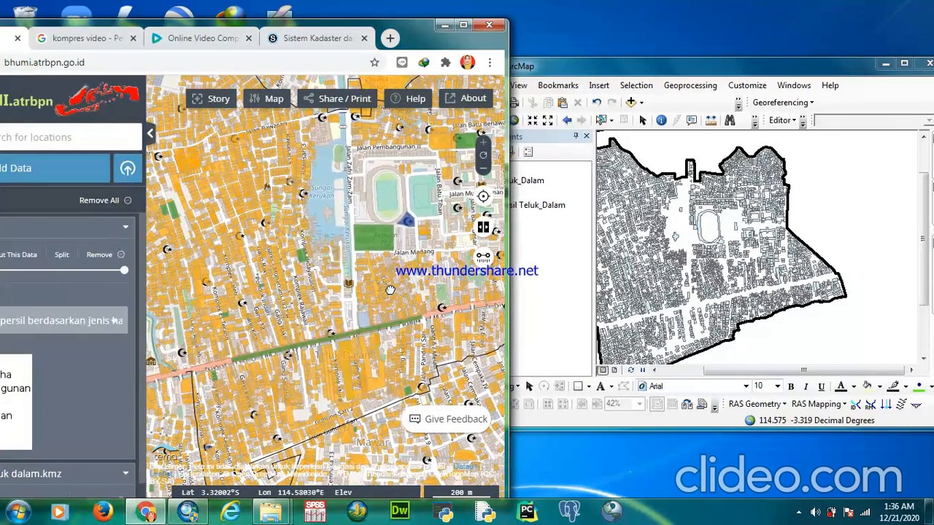
left_click_drag(417, 42, 369, 46)
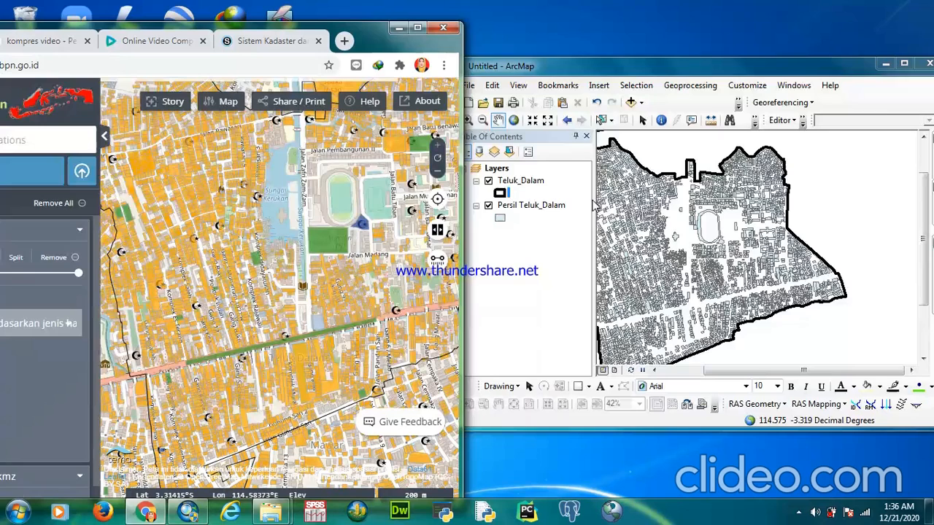
Set the fill color of the Persil Teluk_Dalam layer's symbol to orange, matching the Hak Milik parcels on the BHUMI map
left_click(502, 223)
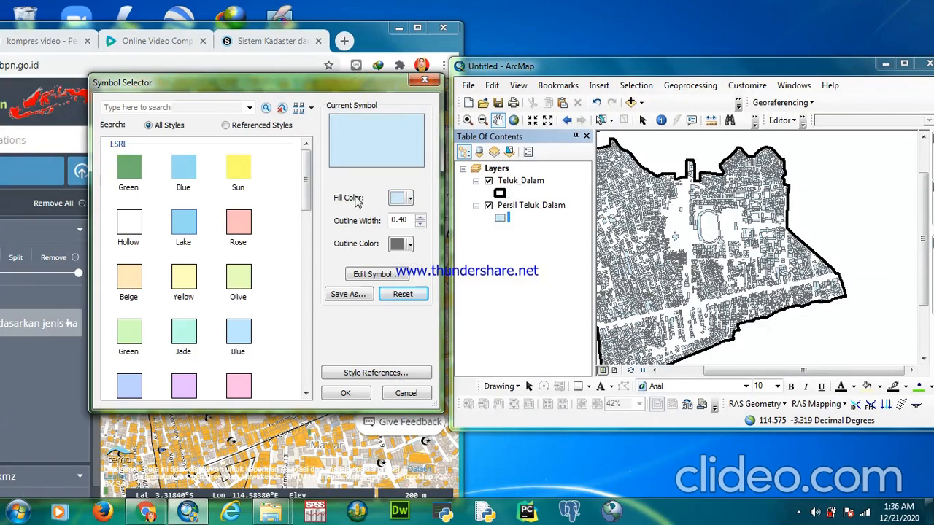
left_click(406, 202)
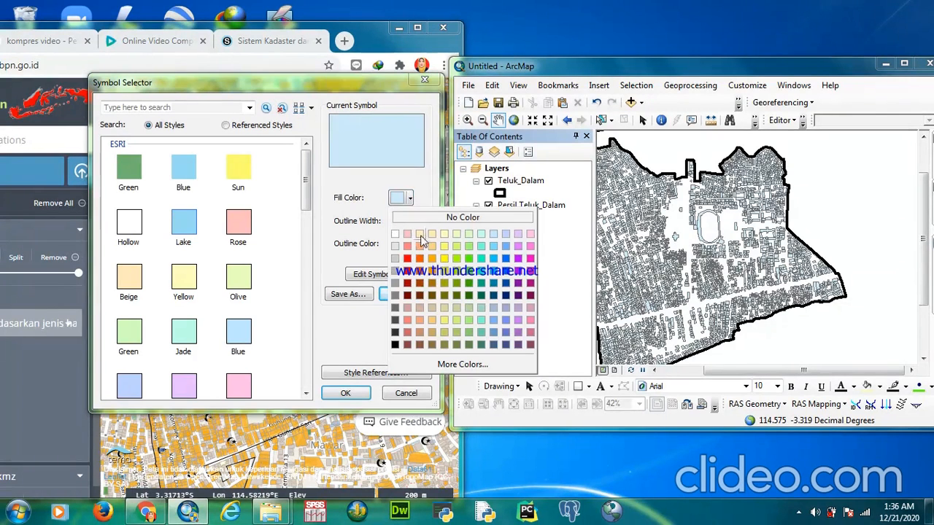
left_click(433, 258)
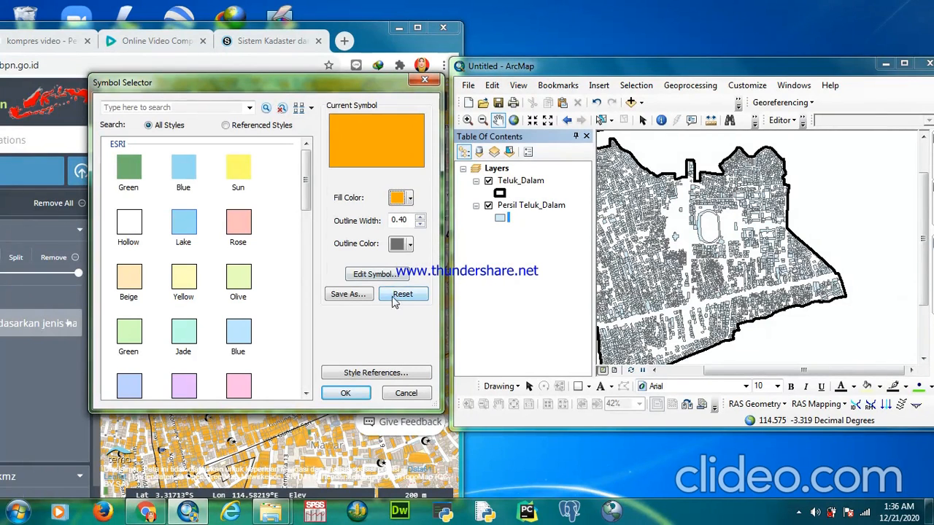
left_click(345, 394)
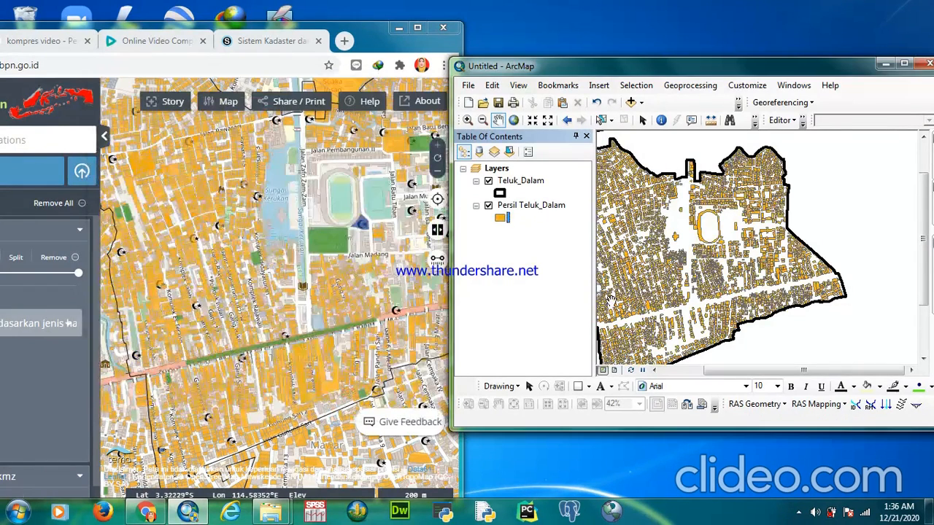
Minimize the Chrome window and maximize the ArcMap window
left_click(400, 33)
left_click_drag(708, 67, 481, 36)
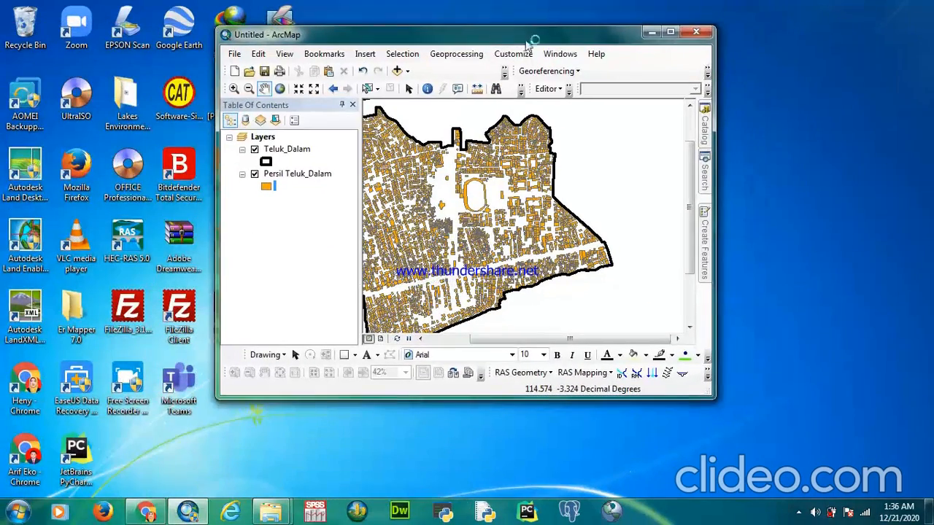
left_click(670, 33)
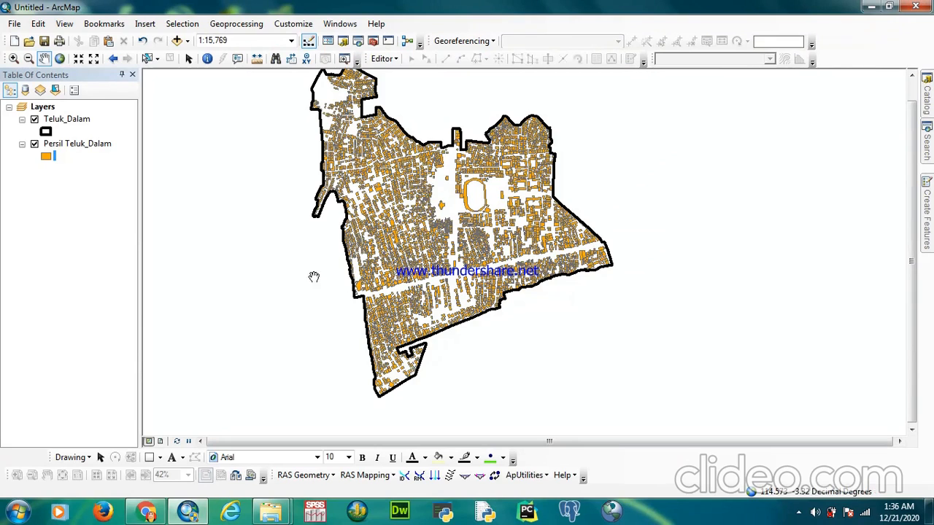
Show the map in layout view and apply the ISO A3 Landscape.mxd page template
left_click(160, 442)
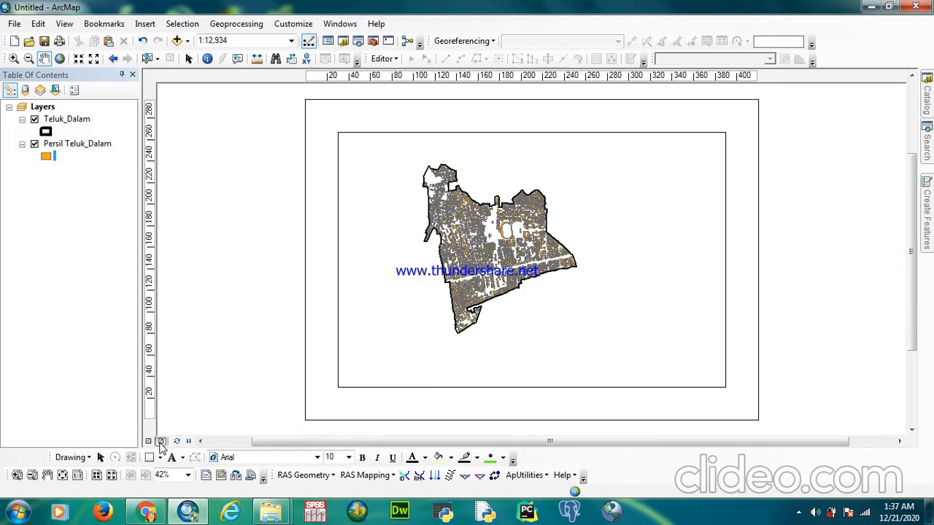
left_click(101, 457)
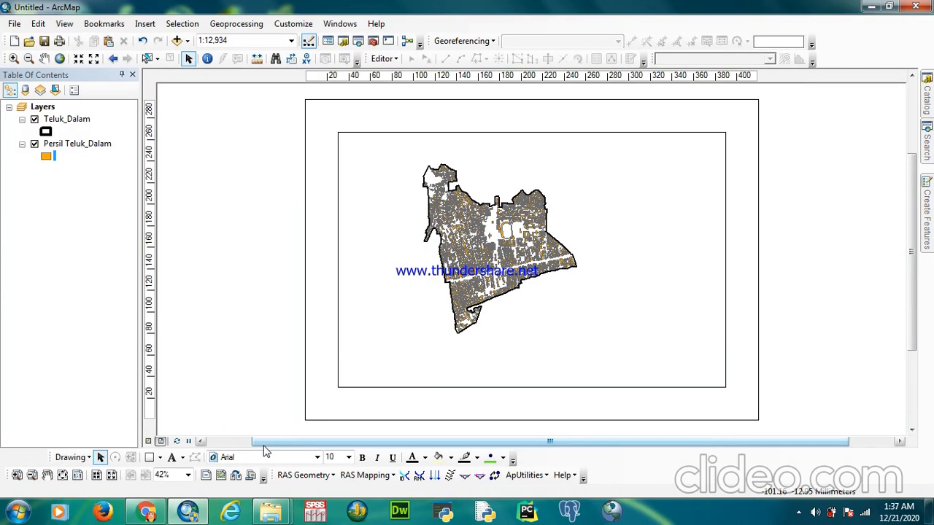
left_click(237, 475)
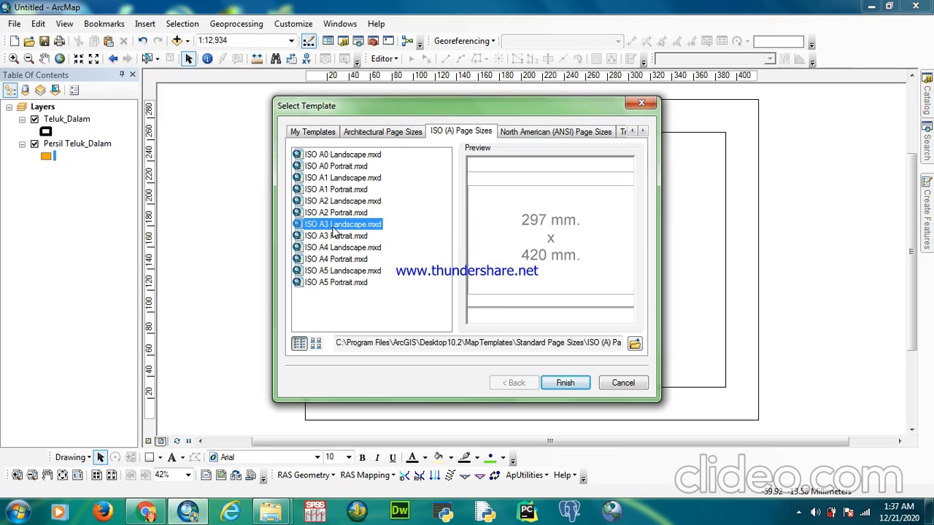
left_click(563, 389)
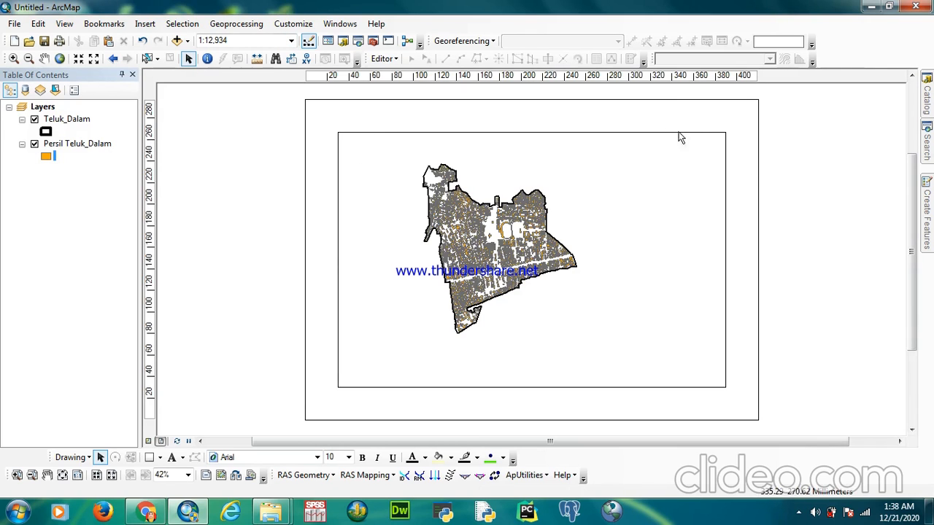
Narrow the data frame from its right side so that edge sits at about 300 mm on the page ruler
left_click(701, 140)
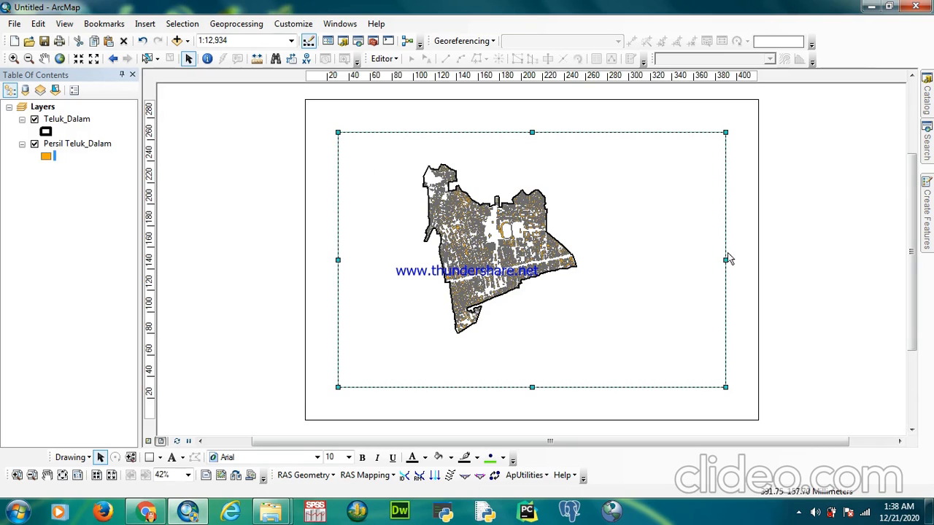
left_click_drag(726, 260, 628, 260)
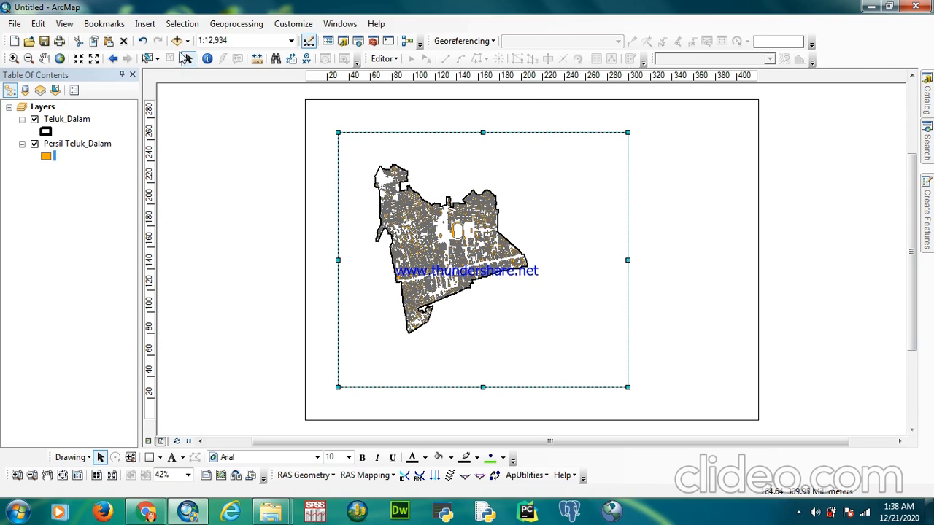
left_click(145, 24)
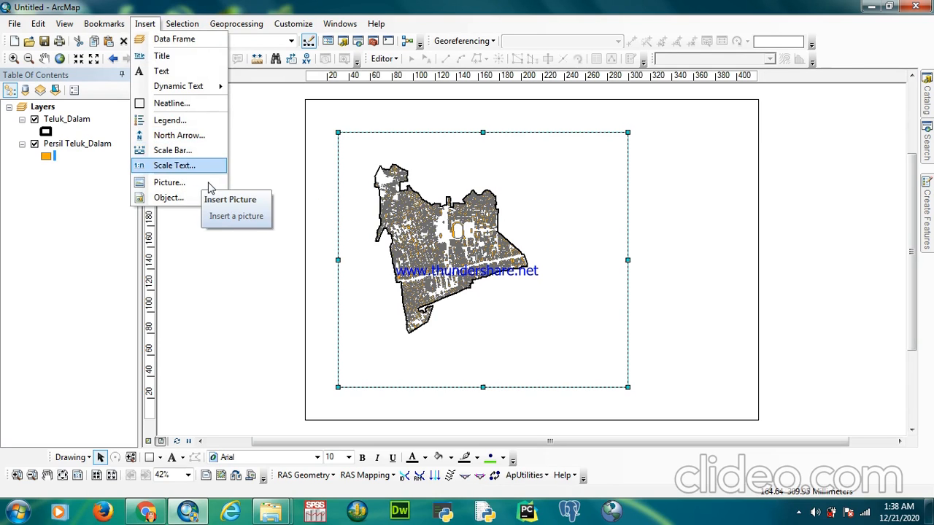
left_click(207, 23)
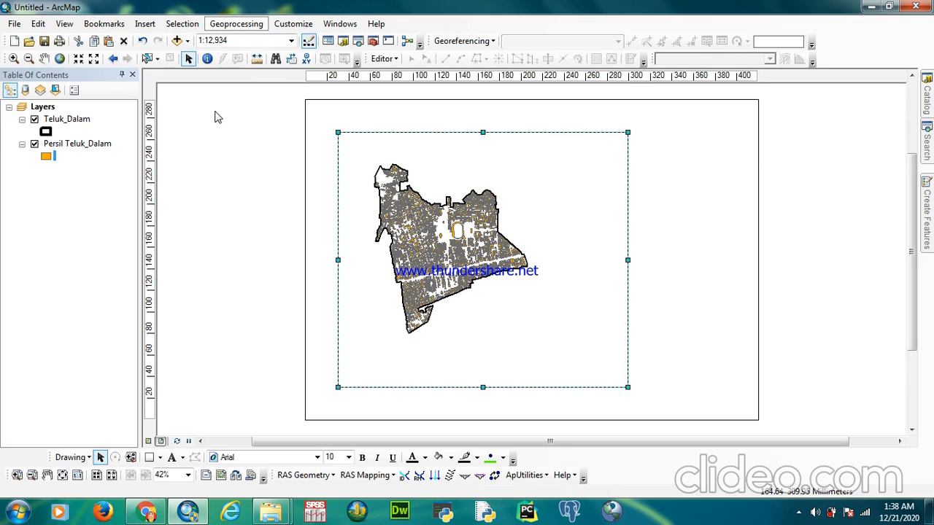
Place a text element on the page just outside the data frame's upper-right corner
left_click(173, 457)
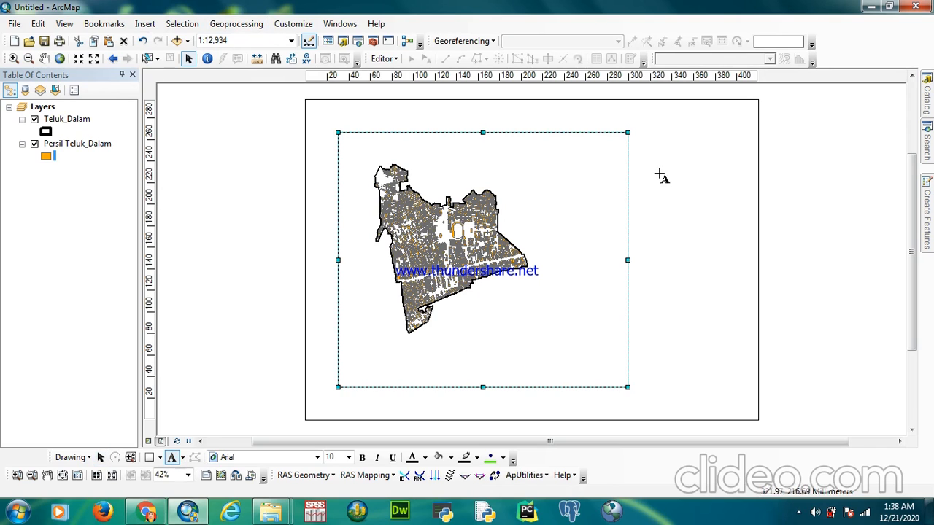
left_click(652, 140)
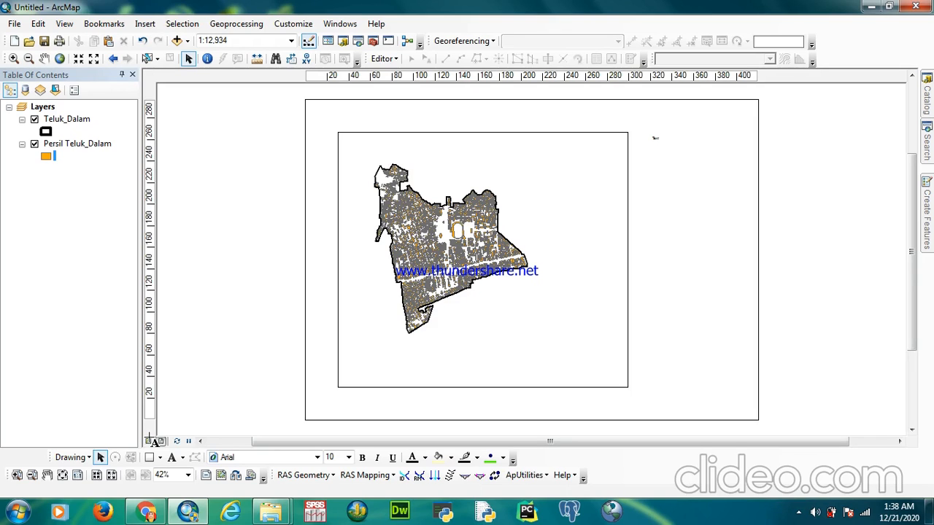
left_click(100, 457)
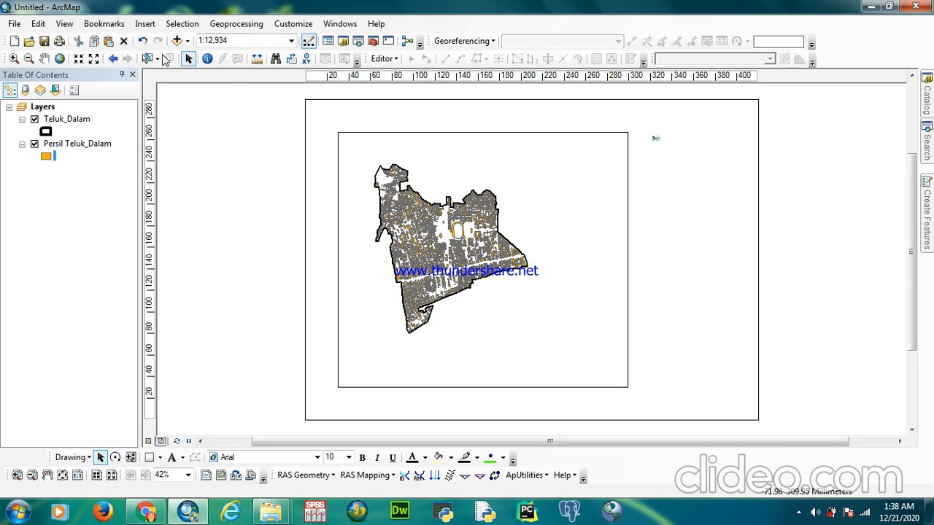
left_click(145, 24)
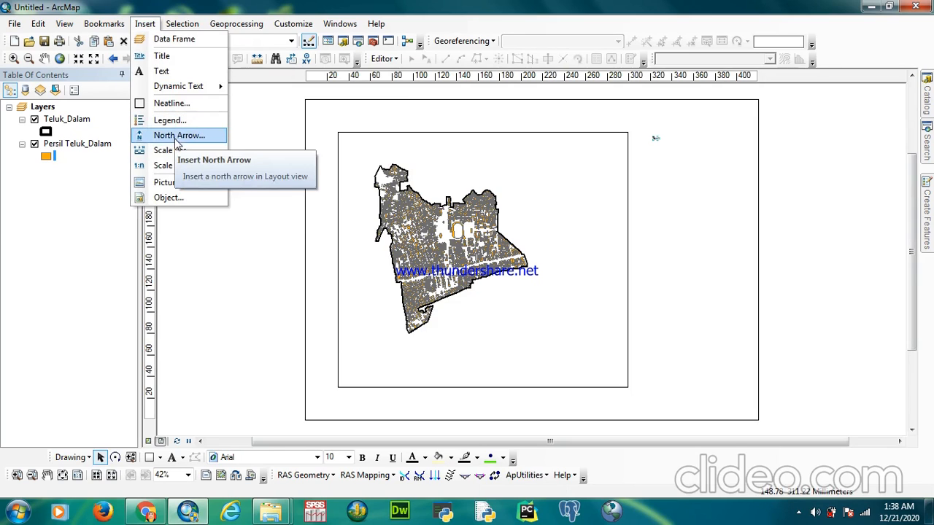
key("Escape")
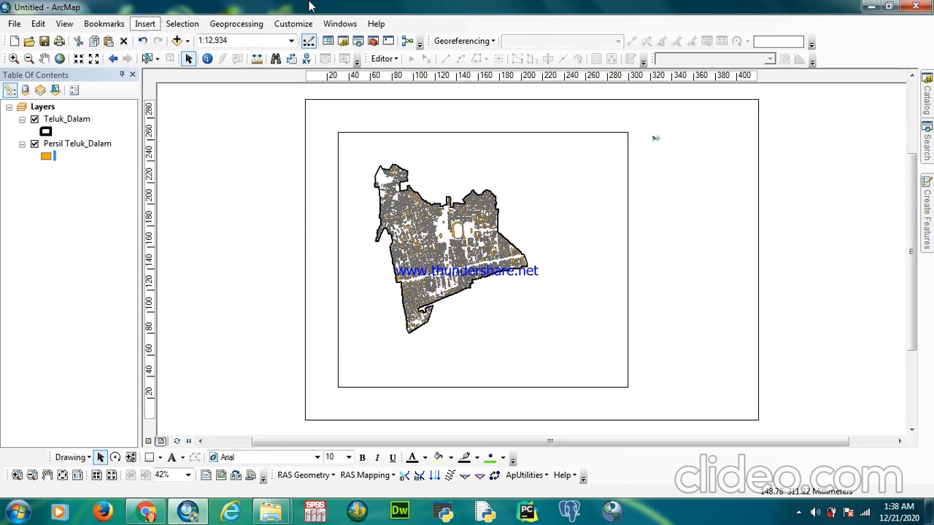
Select the map's data frame on the page and open its reference grid settings
left_click(586, 270)
left_click(681, 230)
left_click(600, 229)
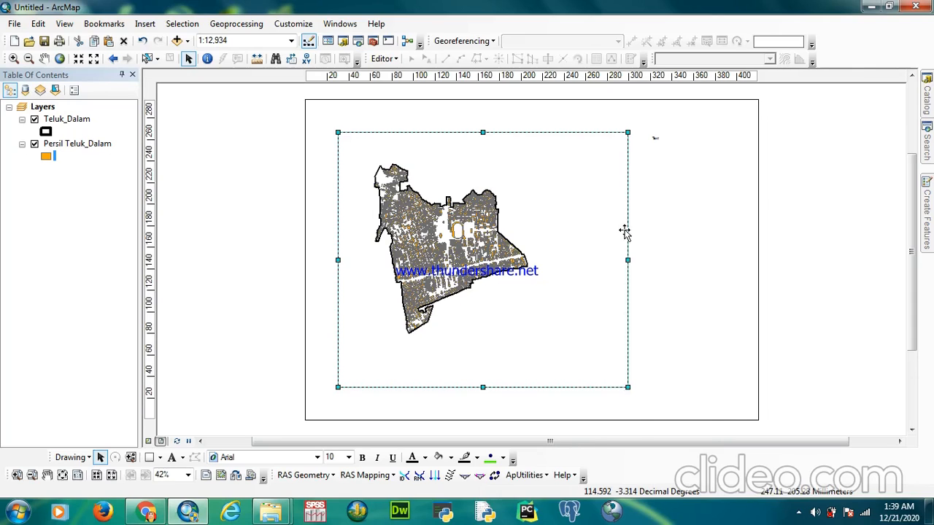
right_click(572, 200)
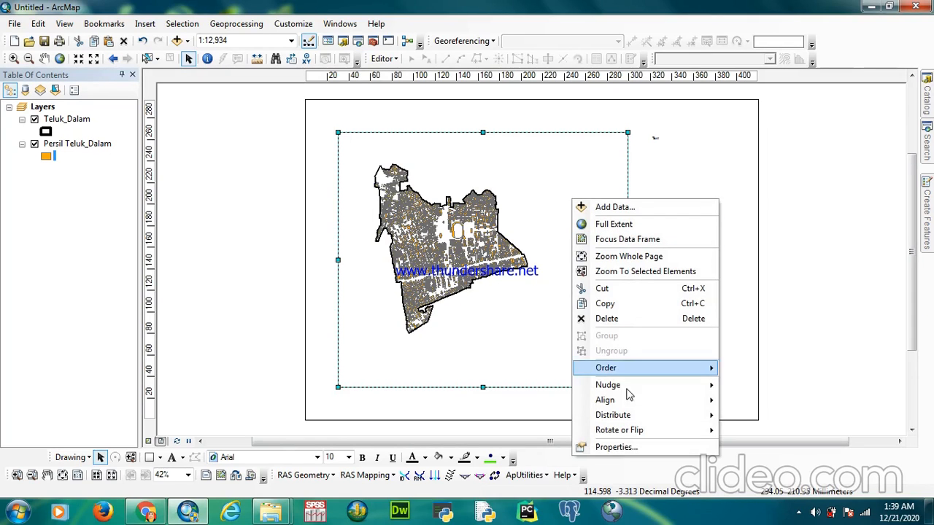
left_click(612, 447)
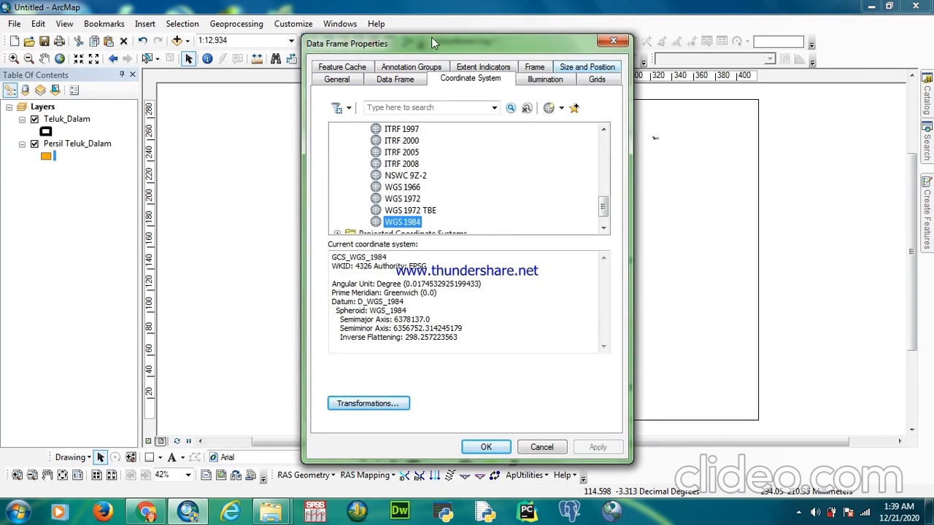
left_click(597, 81)
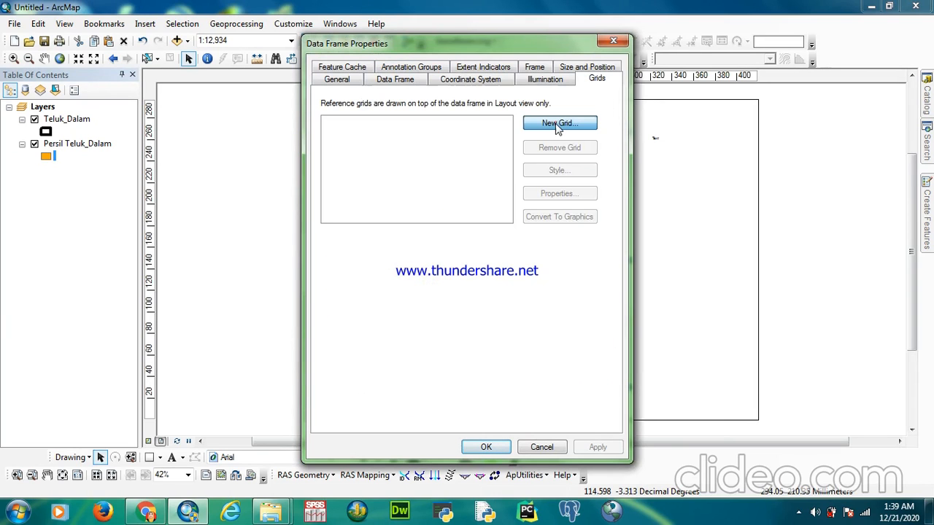
Start a new reference grid for the data frame and choose the Measured Grid type
left_click(557, 124)
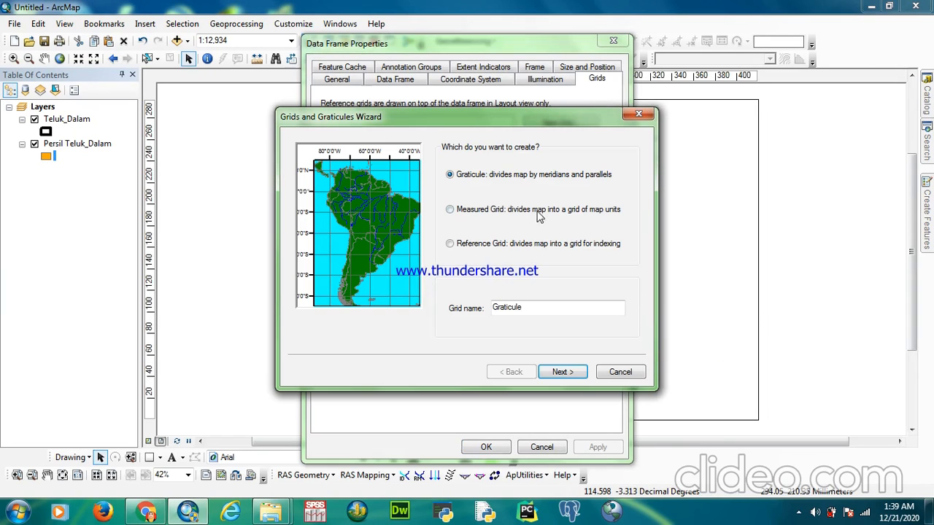
left_click(473, 211)
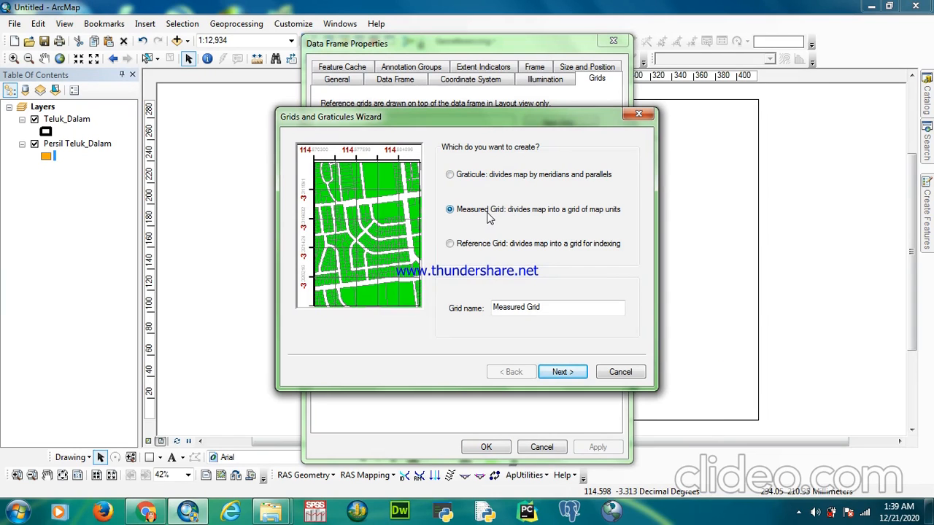
left_click(450, 175)
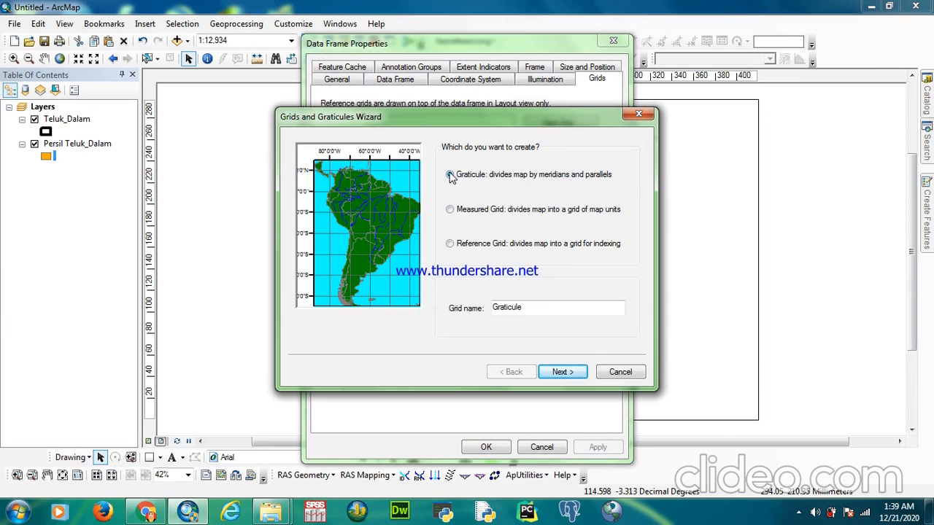
left_click(455, 209)
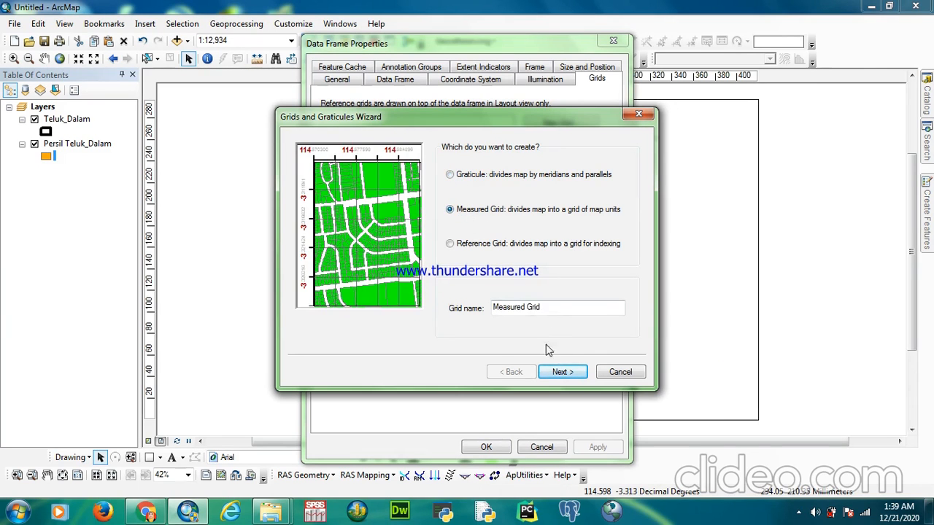
left_click(564, 372)
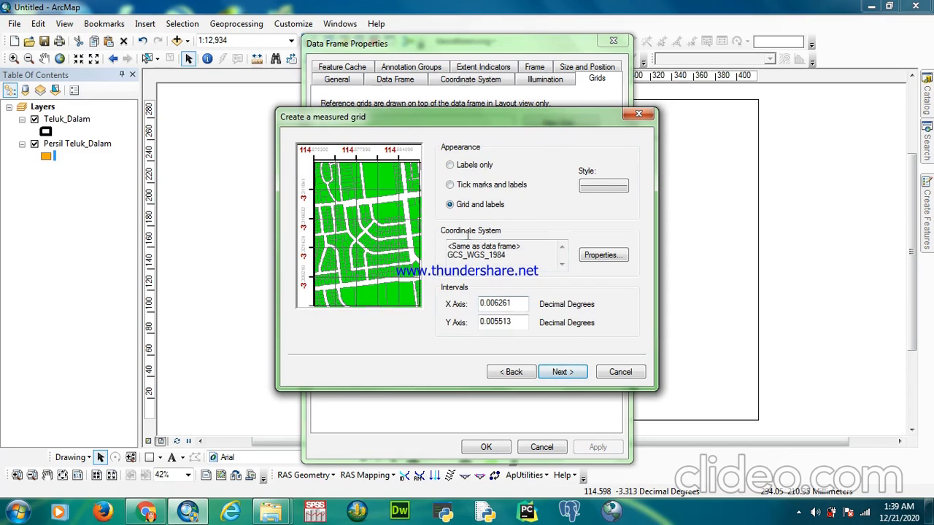
Give the measured grid the Grid and labels appearance, keep the default intervals and borders, and apply it to the data frame
left_click(481, 168)
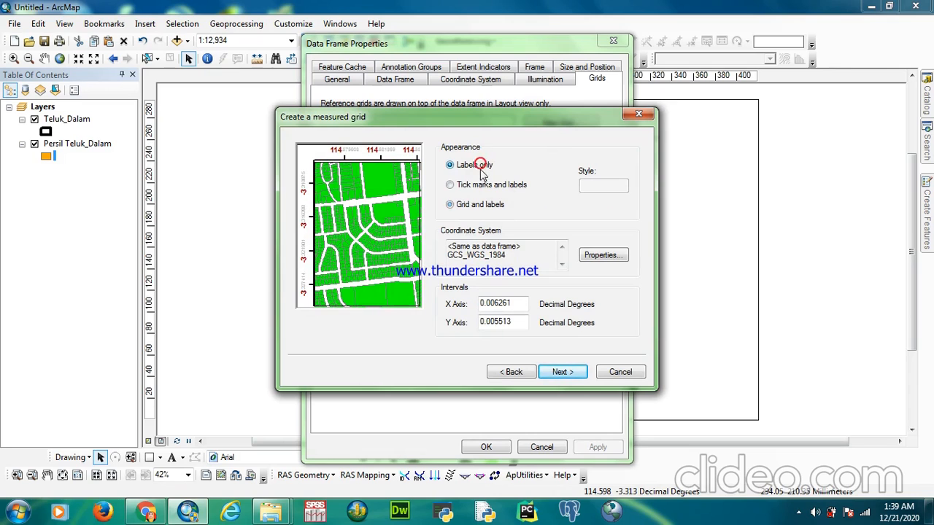
left_click(469, 188)
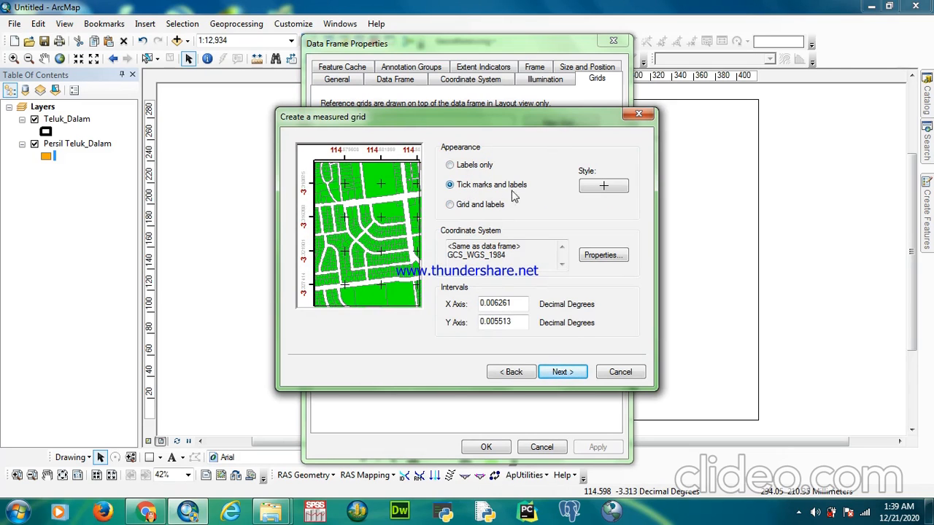
left_click(471, 206)
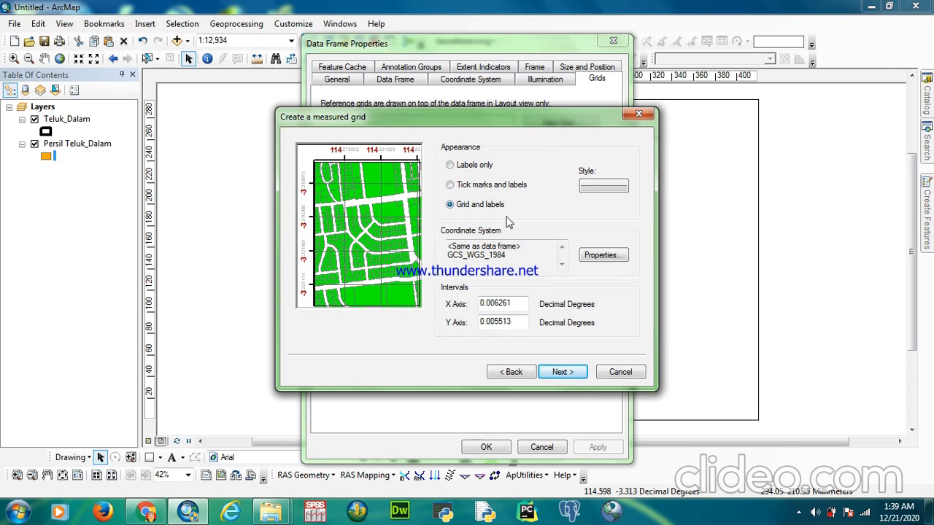
left_click(566, 374)
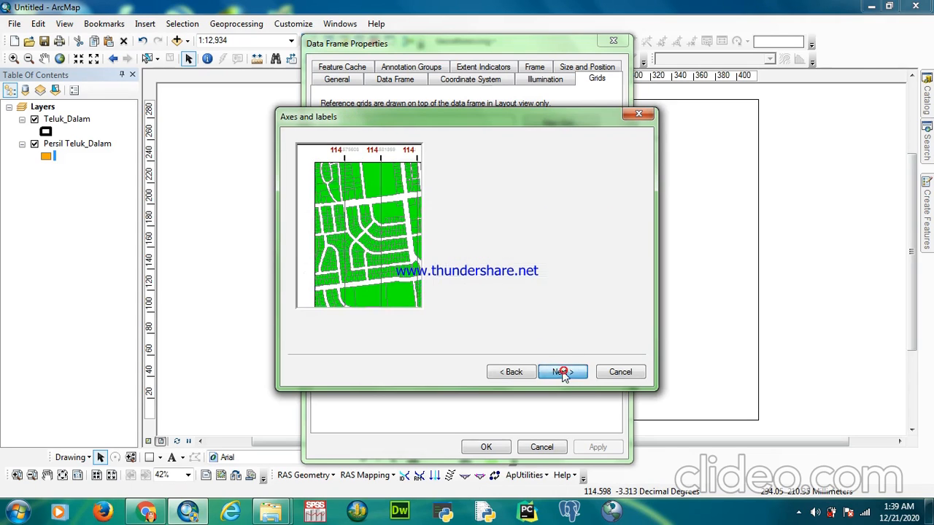
left_click(566, 377)
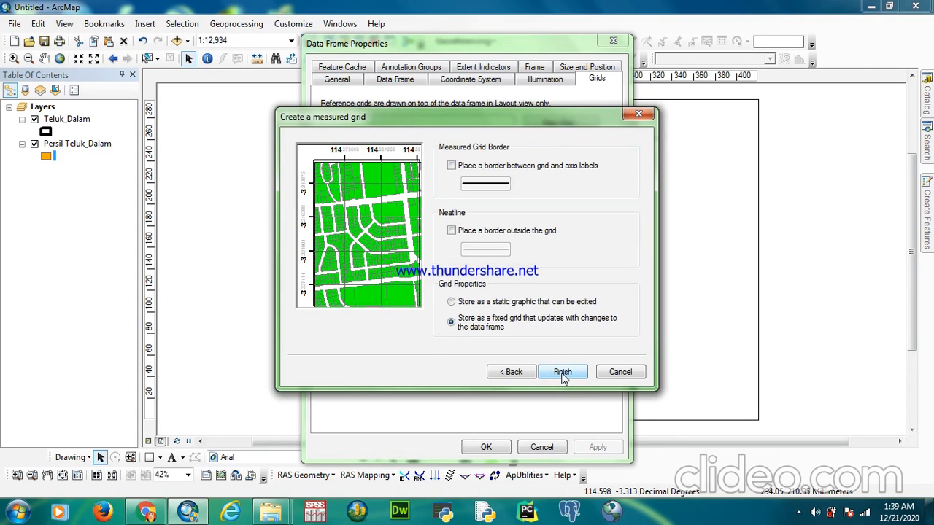
left_click(562, 373)
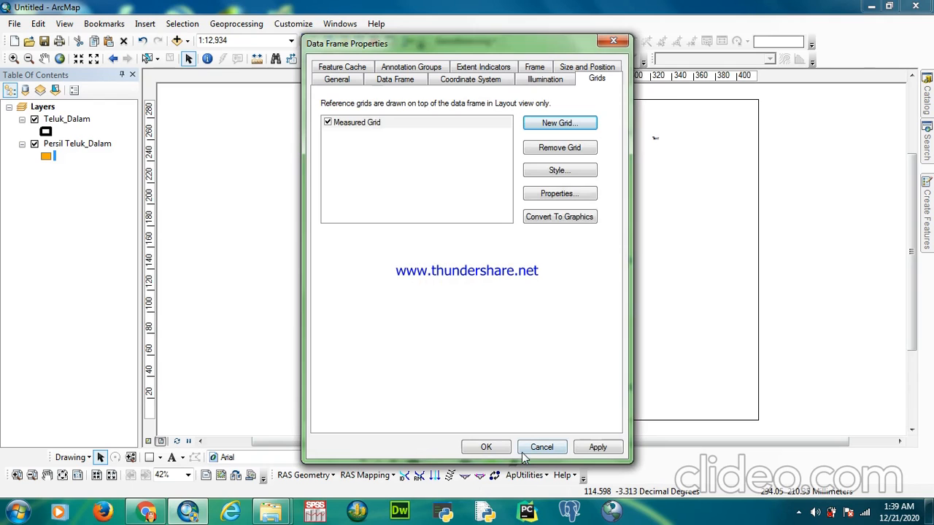
left_click(486, 446)
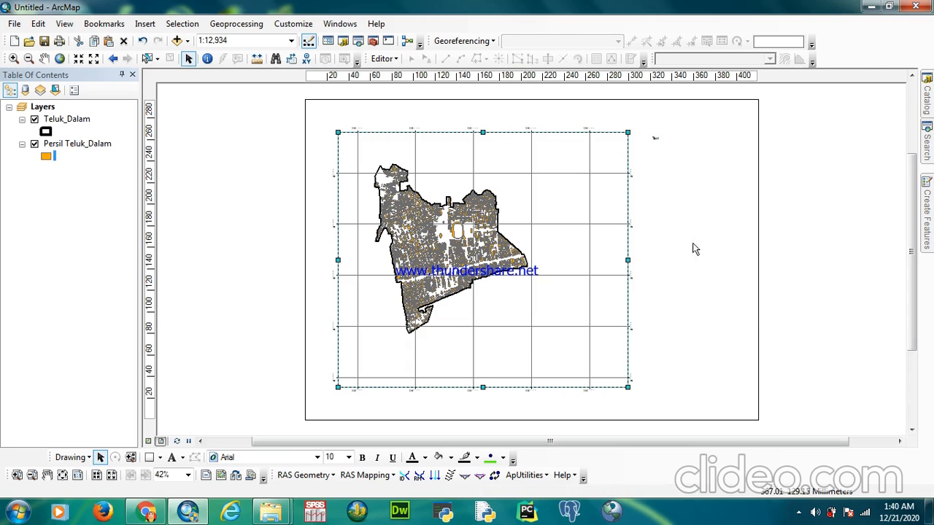
left_click(654, 134)
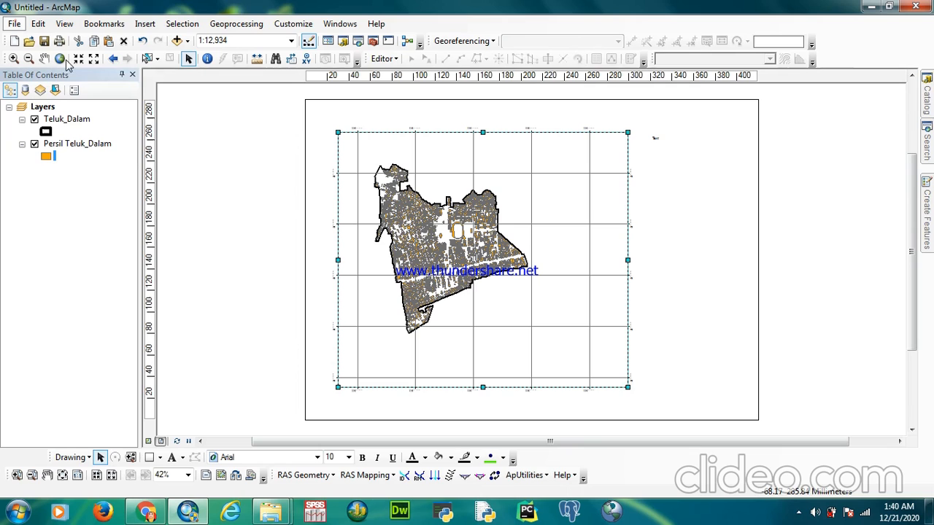
left_click(14, 24)
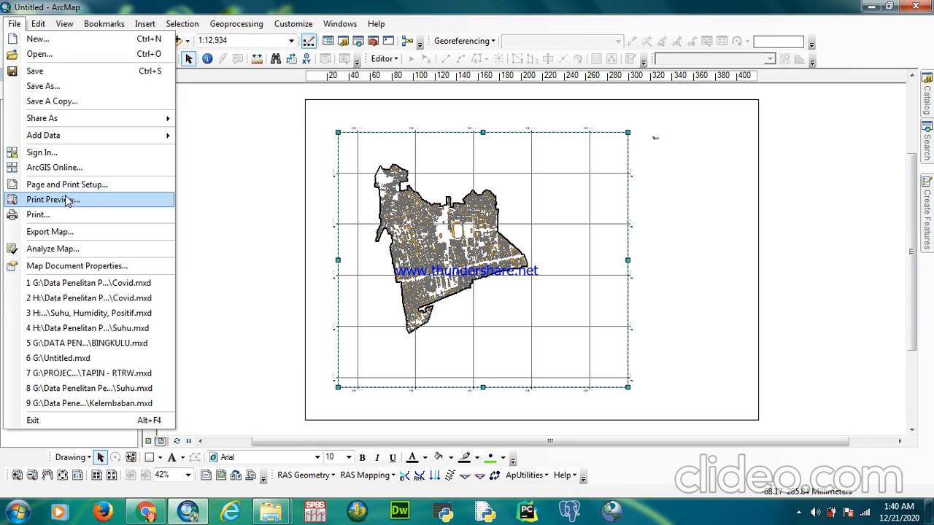
left_click(55, 232)
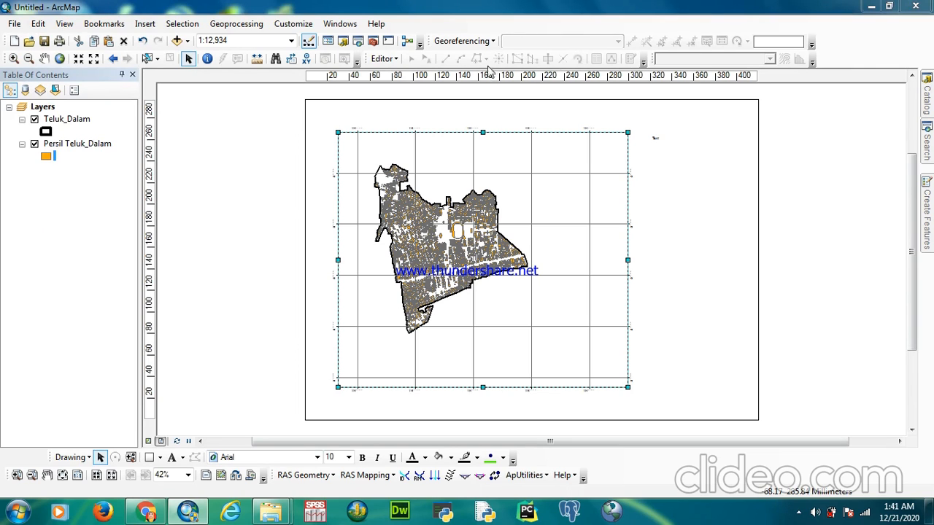
left_click(798, 514)
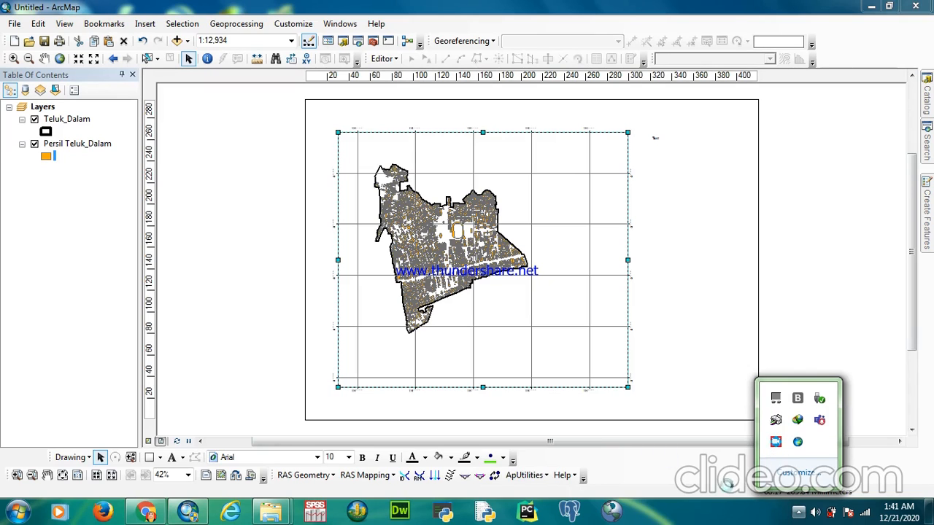
left_click(777, 445)
left_click(775, 446)
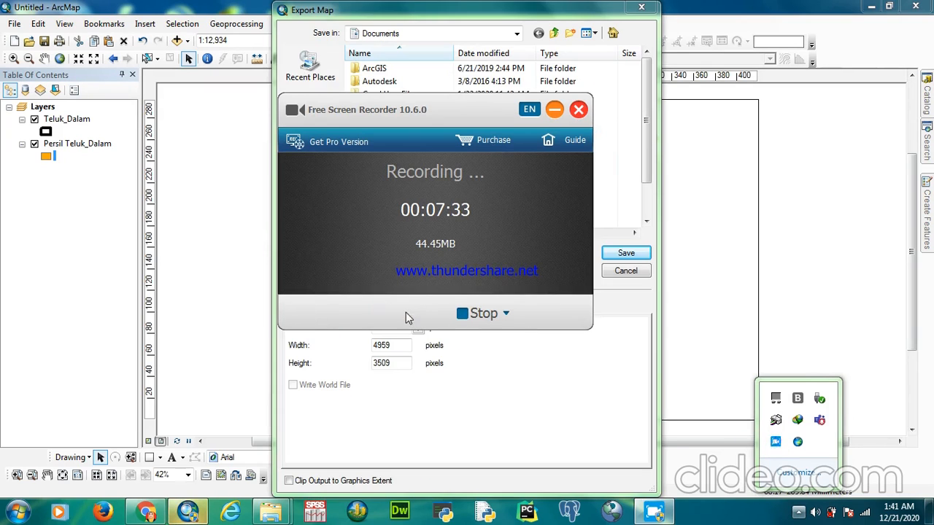
left_click(551, 114)
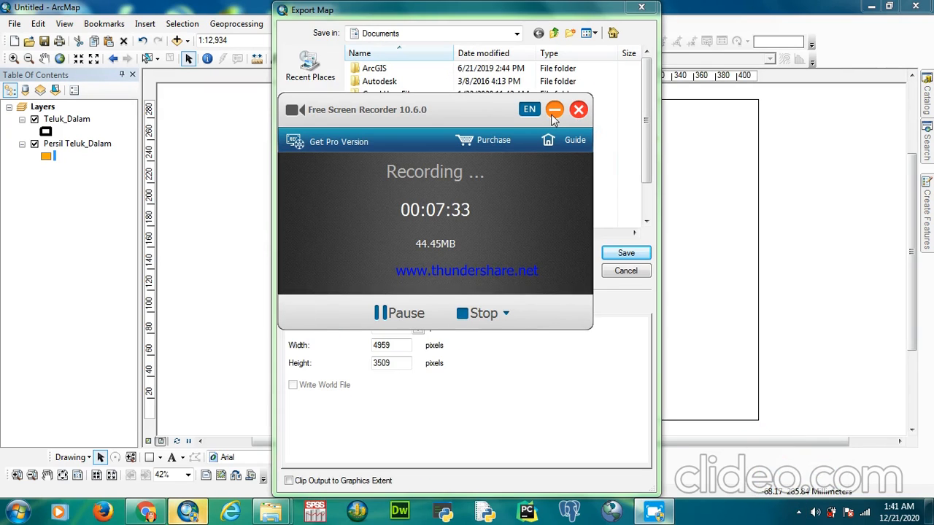
left_click(552, 113)
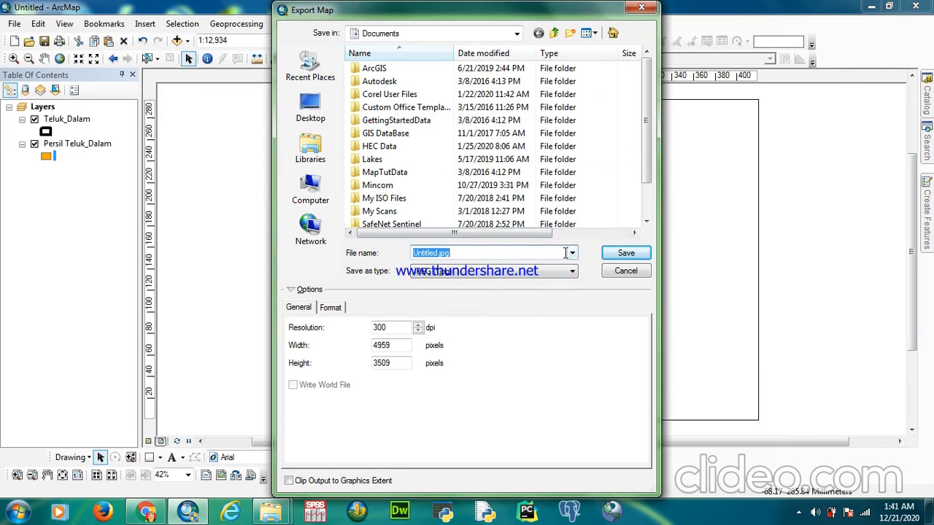
left_click(467, 254)
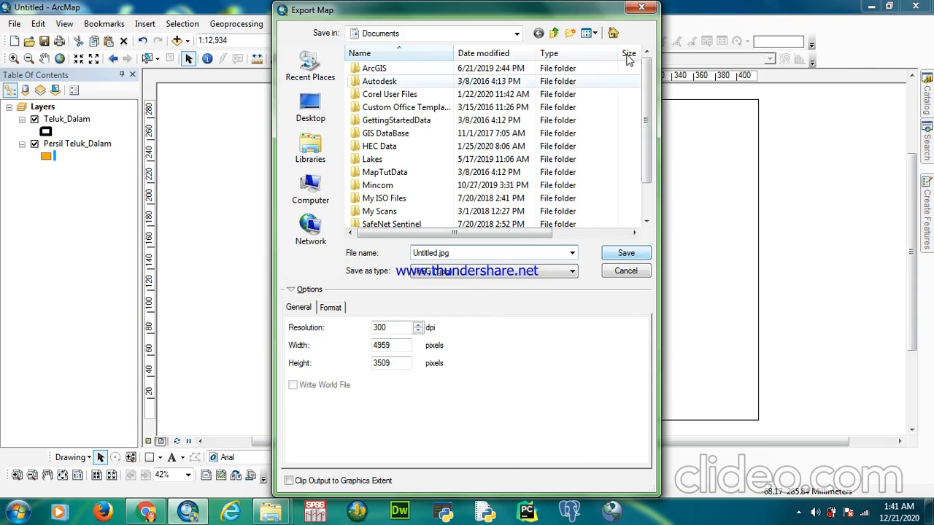
left_click(642, 9)
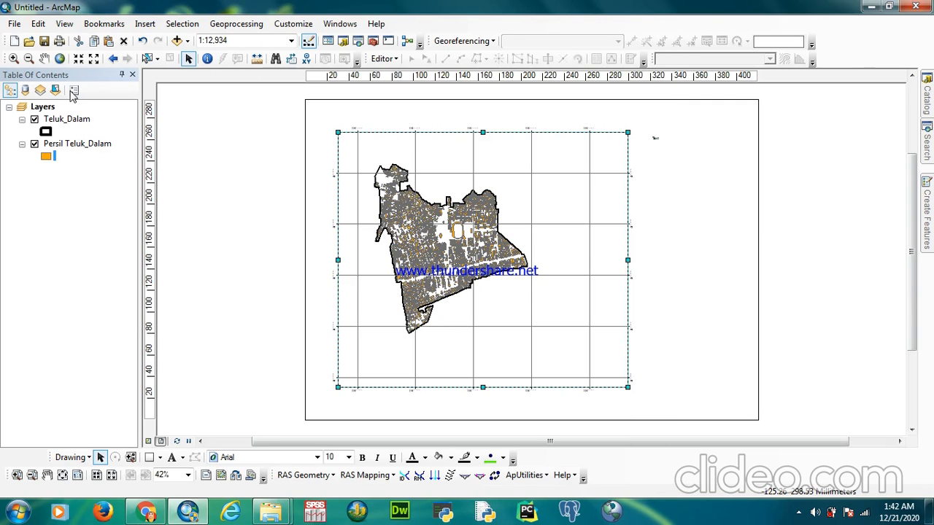
Export the layout as a 300 dpi JPEG named peta bidang tanah into the KML folder on drive D
left_click(13, 23)
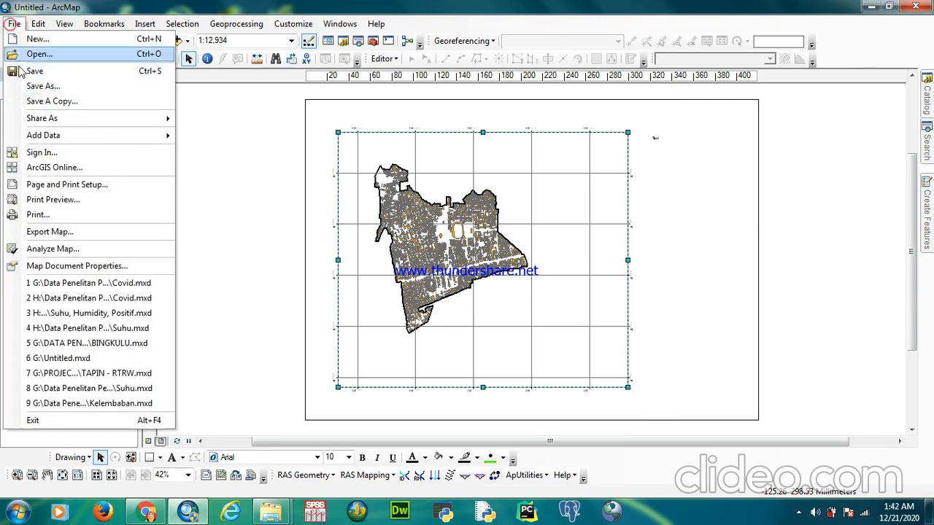
left_click(70, 234)
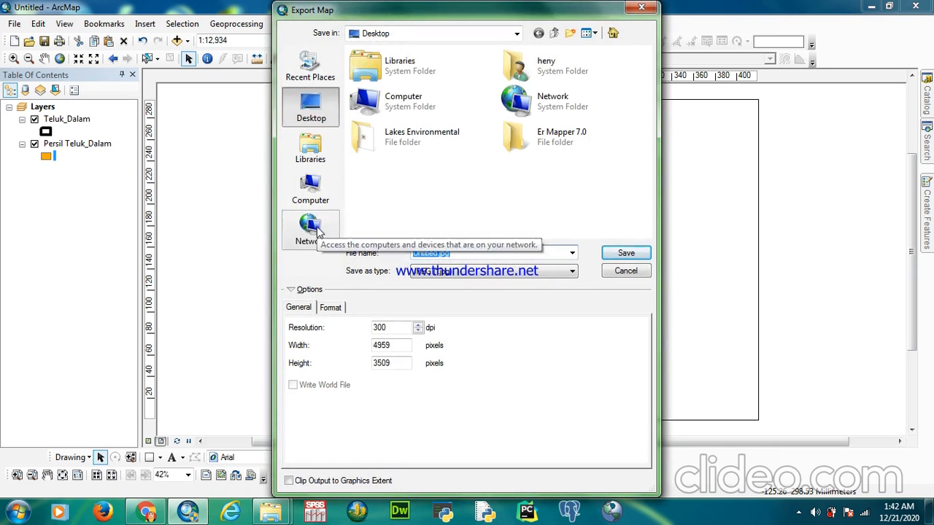
left_click(315, 191)
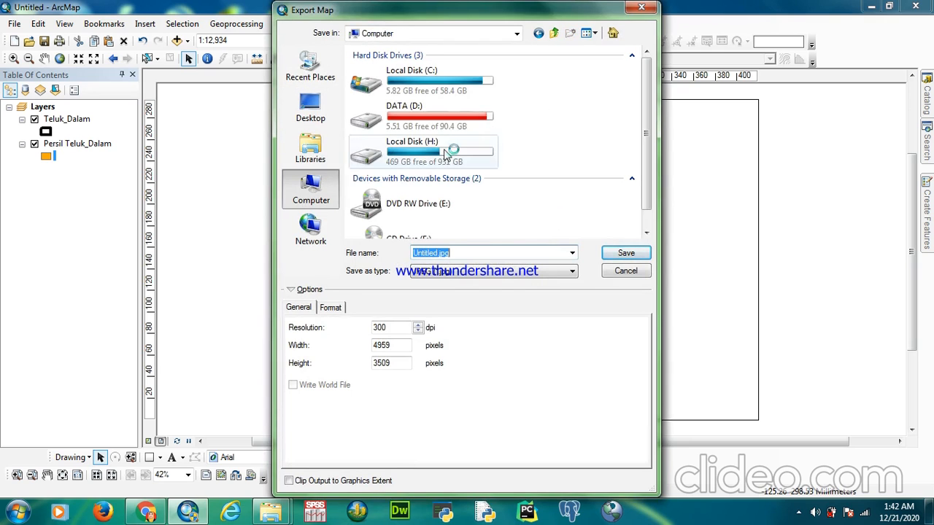
left_click(440, 118)
double_click(381, 96)
left_click(474, 253)
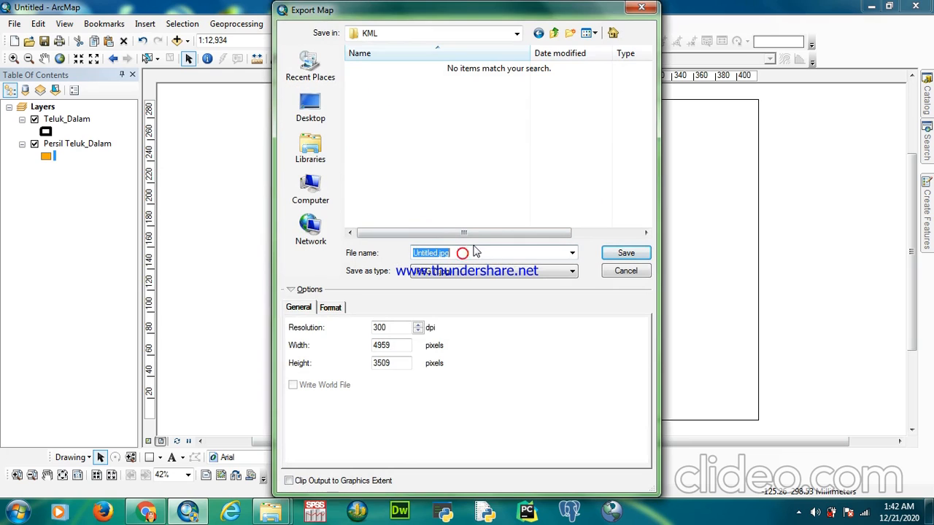
type("pet")
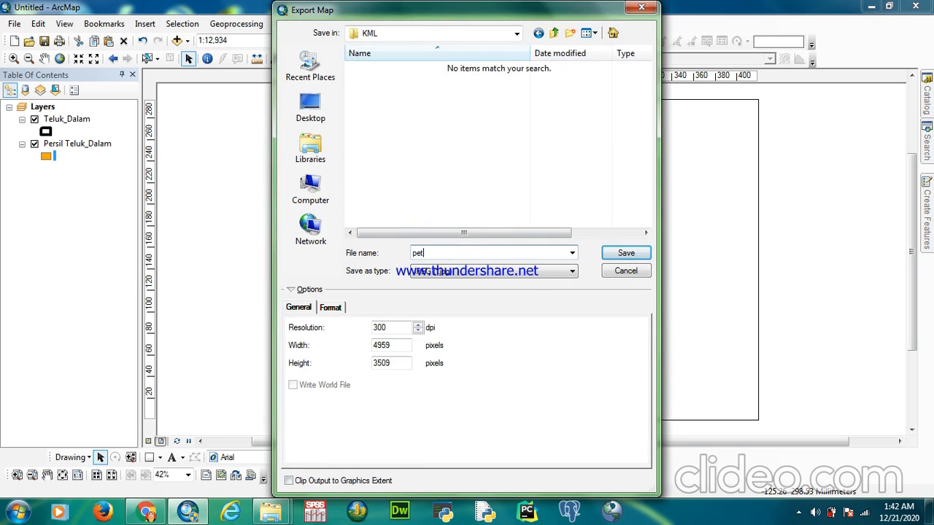
type("a bidang tanah")
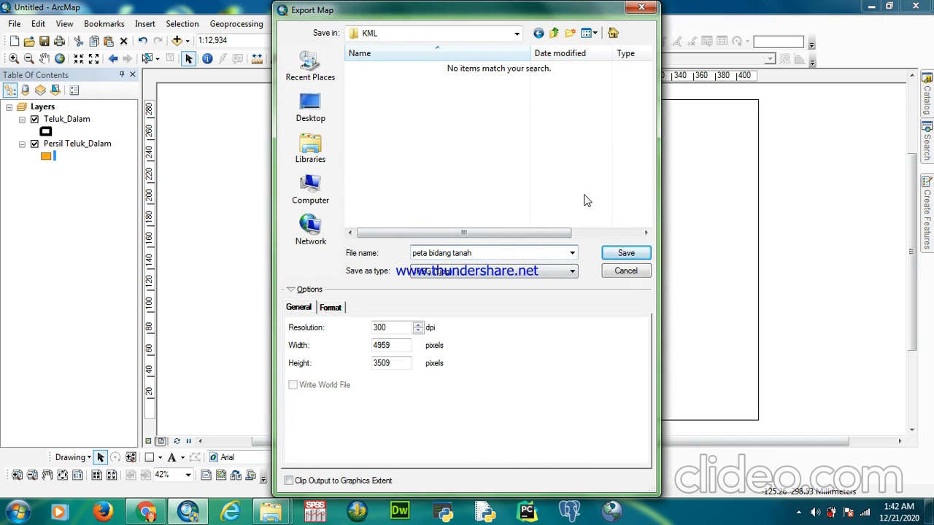
left_click(628, 254)
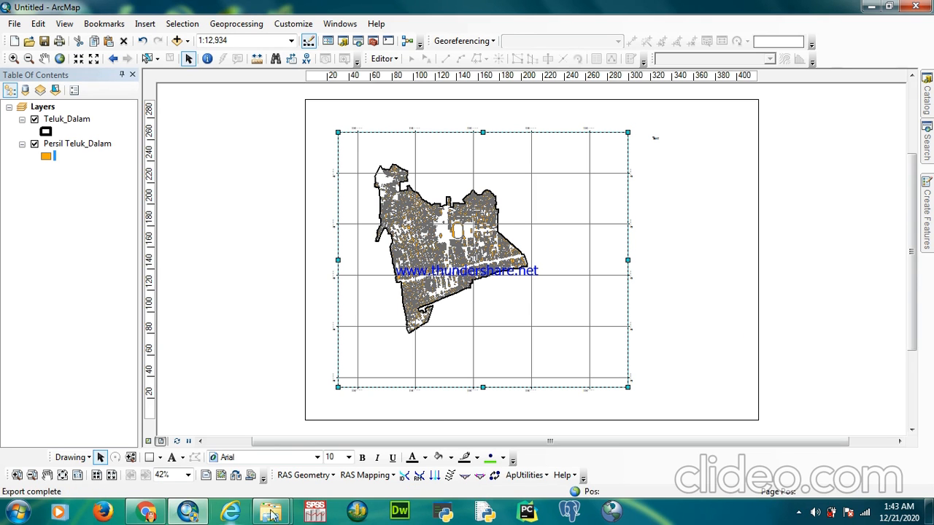
Switch to the KML folder in Windows Explorer and open peta bidang tanah.jpg to check the exported map
mouse_move(271, 511)
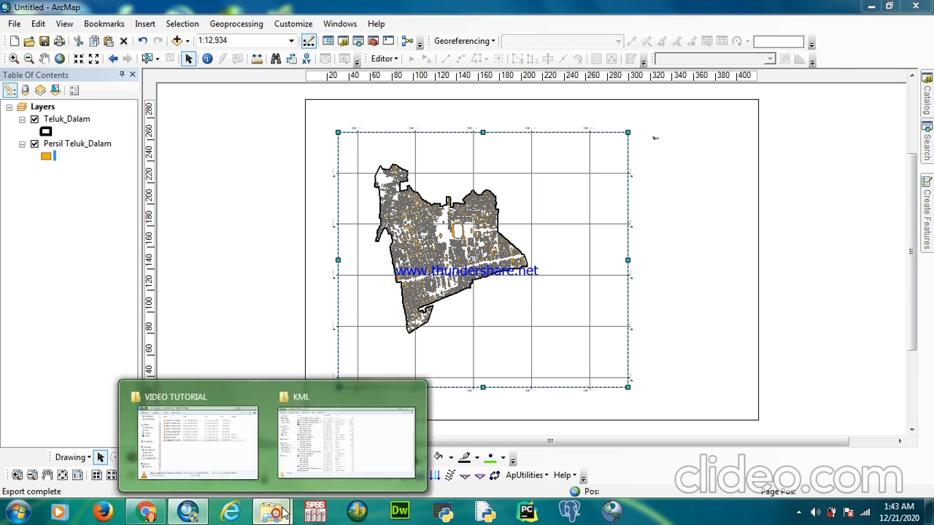
left_click(358, 444)
scroll(248, 273, "down", 1)
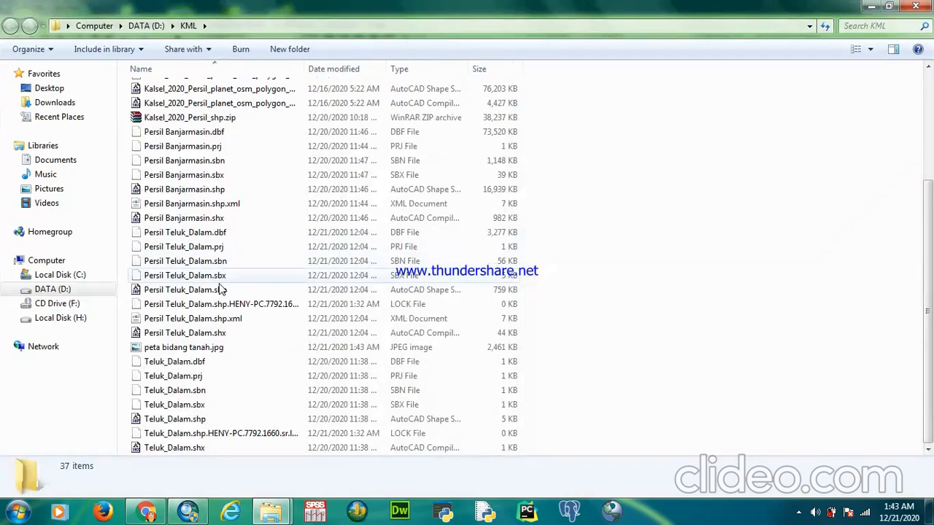
double_click(205, 350)
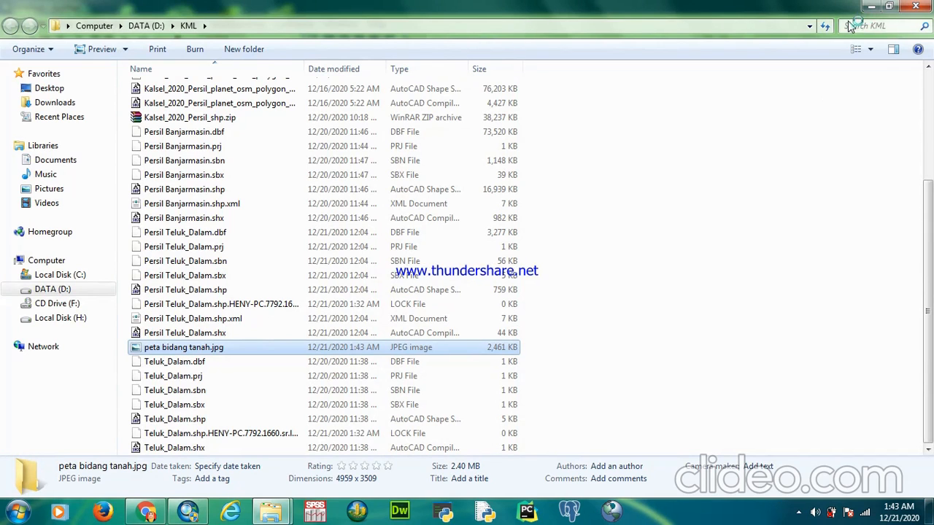
left_click(870, 7)
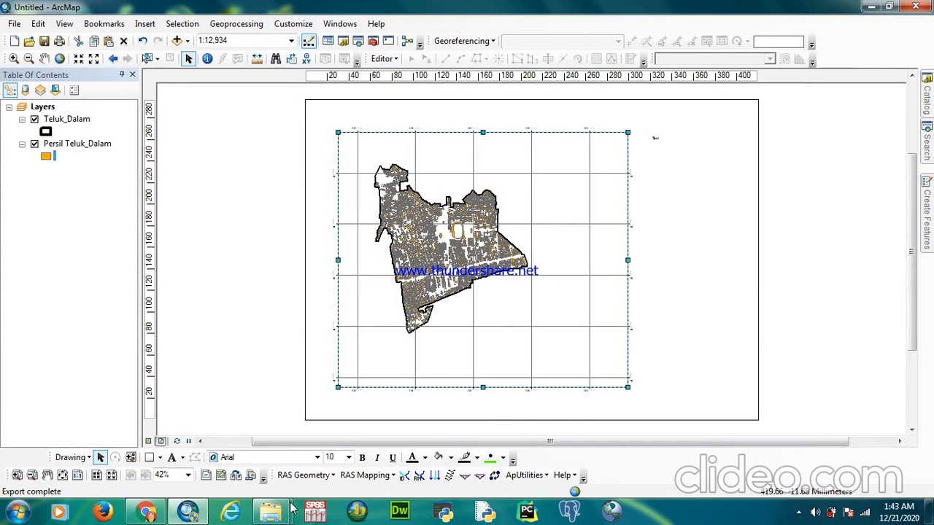
mouse_move(276, 516)
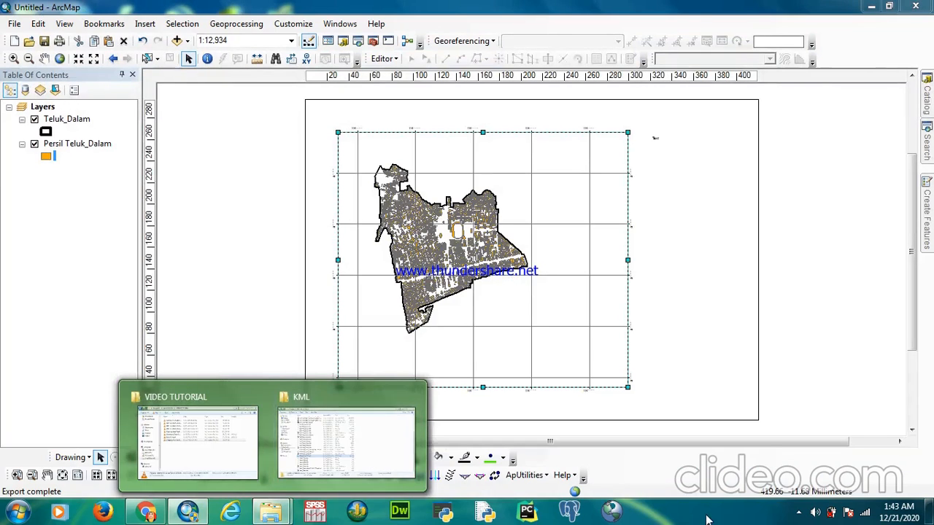
left_click(798, 513)
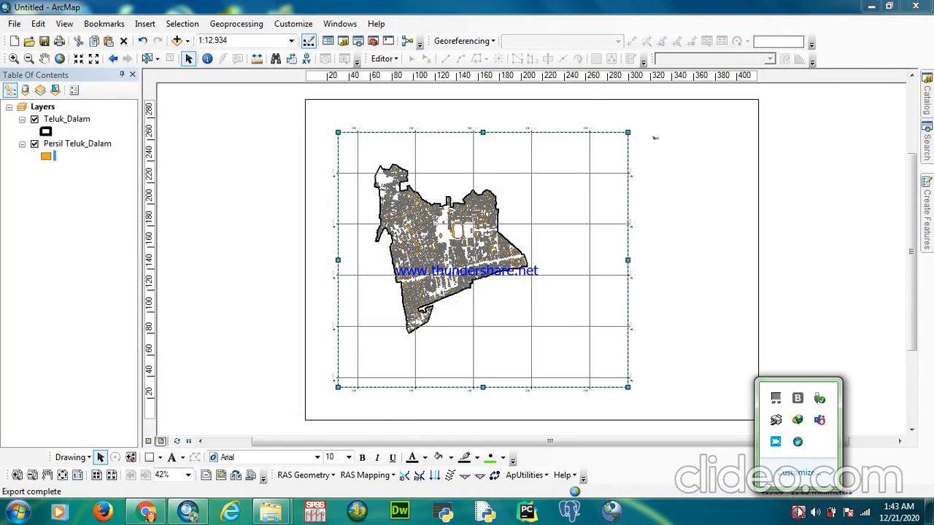
left_click(775, 441)
left_click(396, 314)
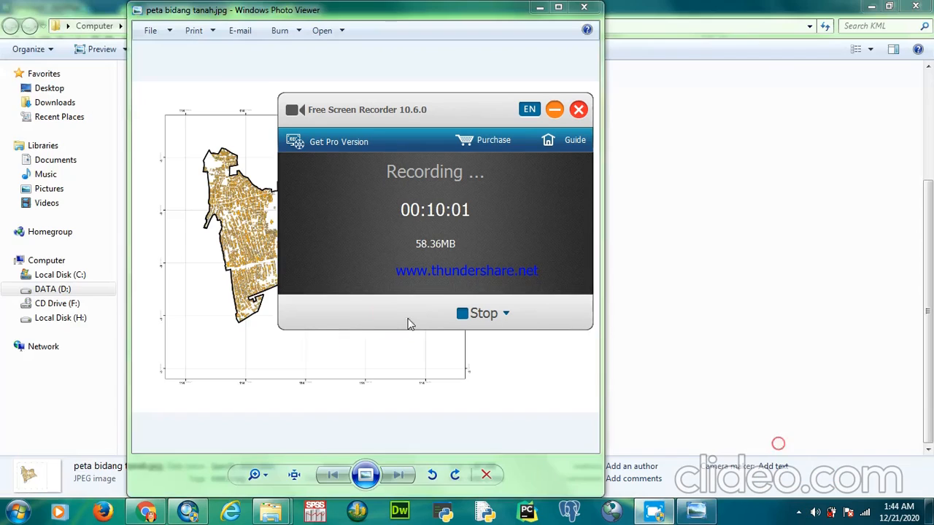
left_click(552, 113)
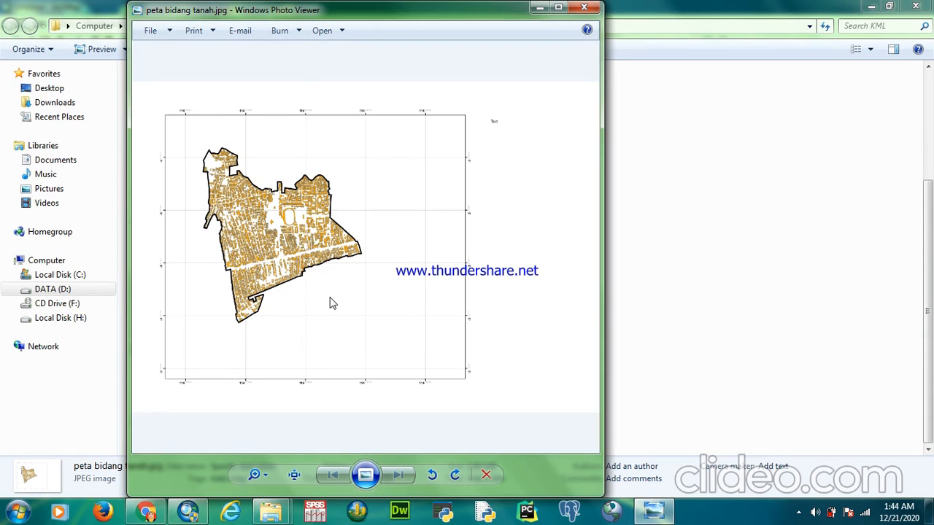
Minimize the KML folder window, the peta bidang tanah.jpg preview and ArcMap to return to the desktop
left_click(873, 9)
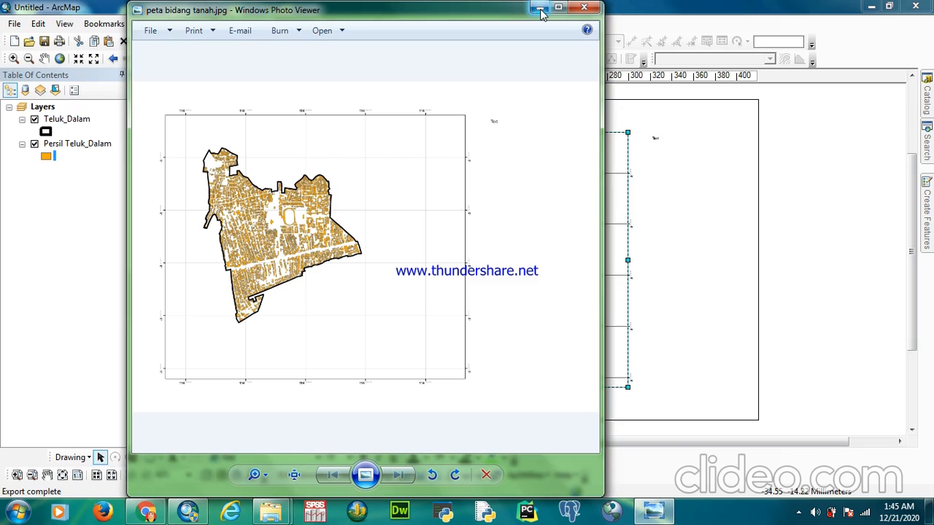
left_click(539, 9)
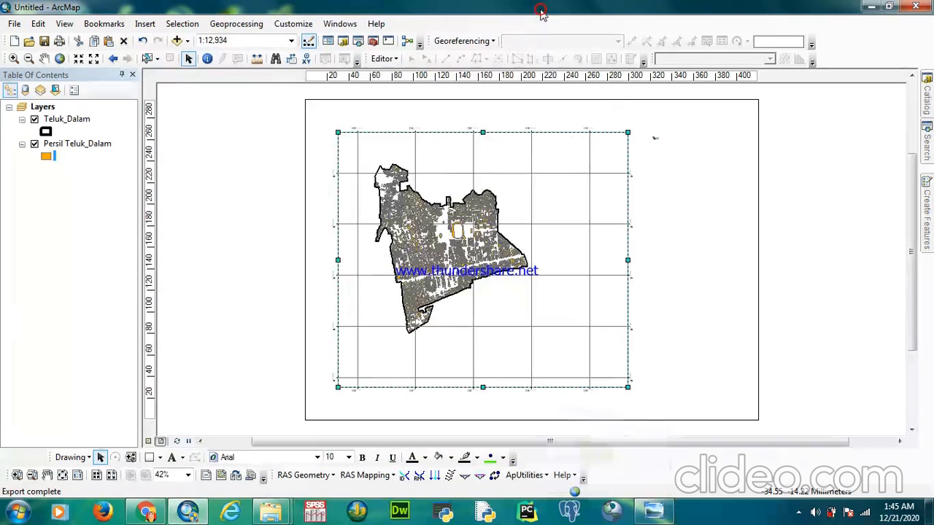
left_click(870, 9)
left_click(799, 512)
left_click(773, 441)
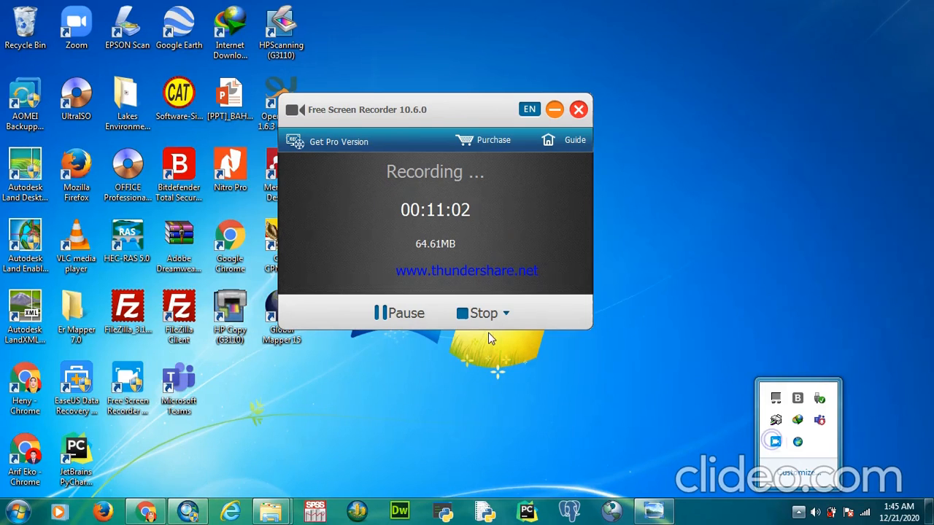